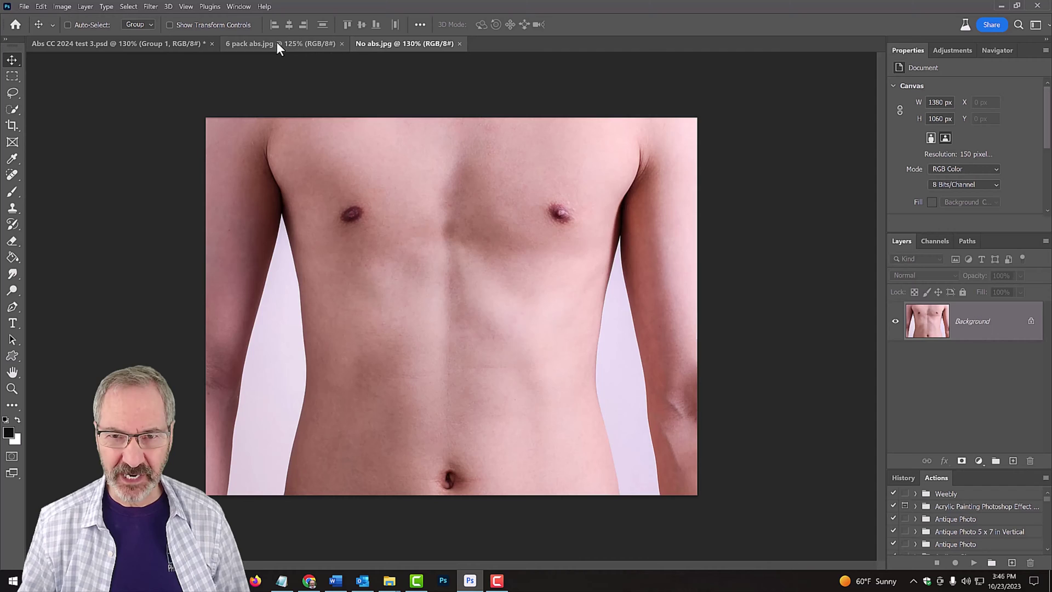
Make the '6 pack abs.jpg' document with the muscular torso the active document
click(276, 45)
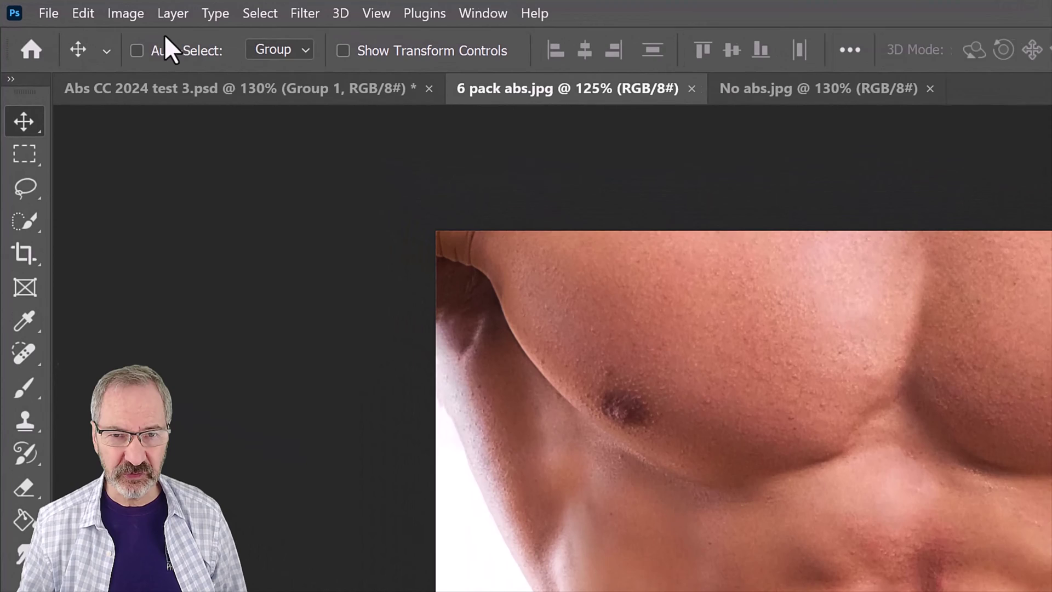
Start Match Color on the abs photo with 'No abs.jpg' as the source image
click(131, 14)
mouse_move(162, 63)
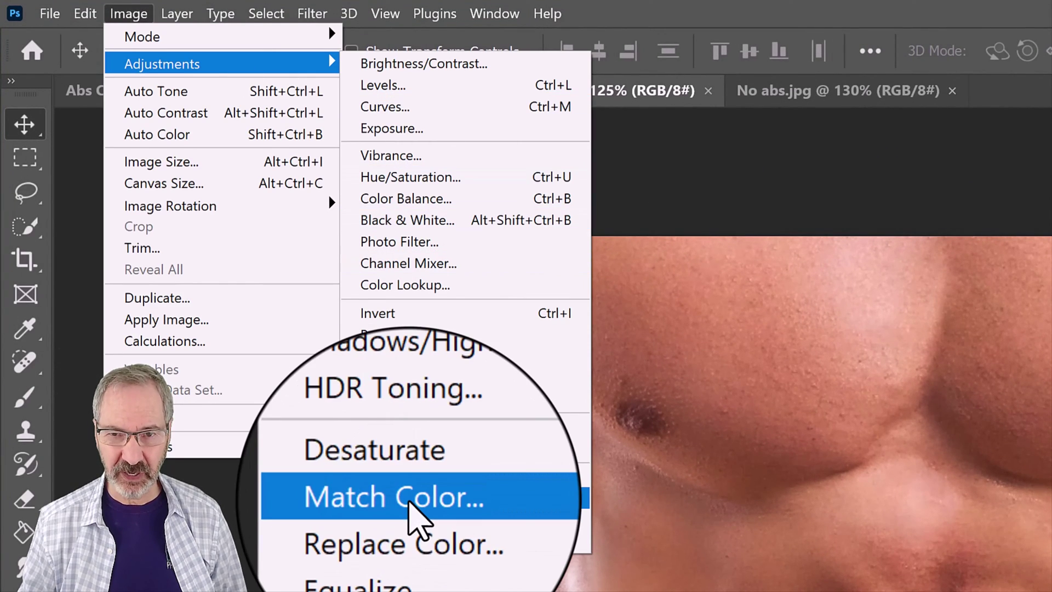
click(408, 497)
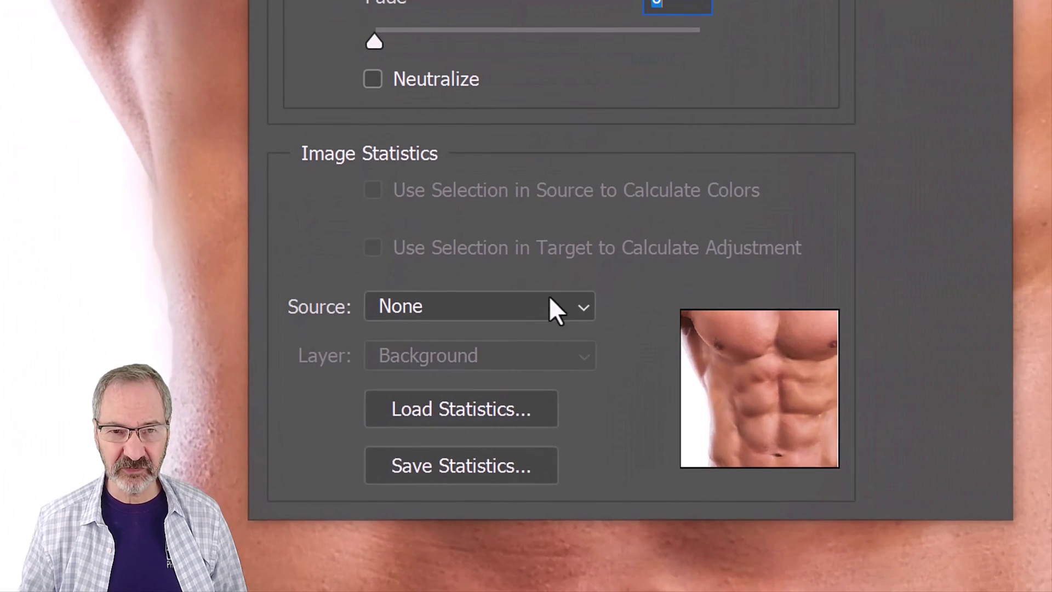
click(533, 371)
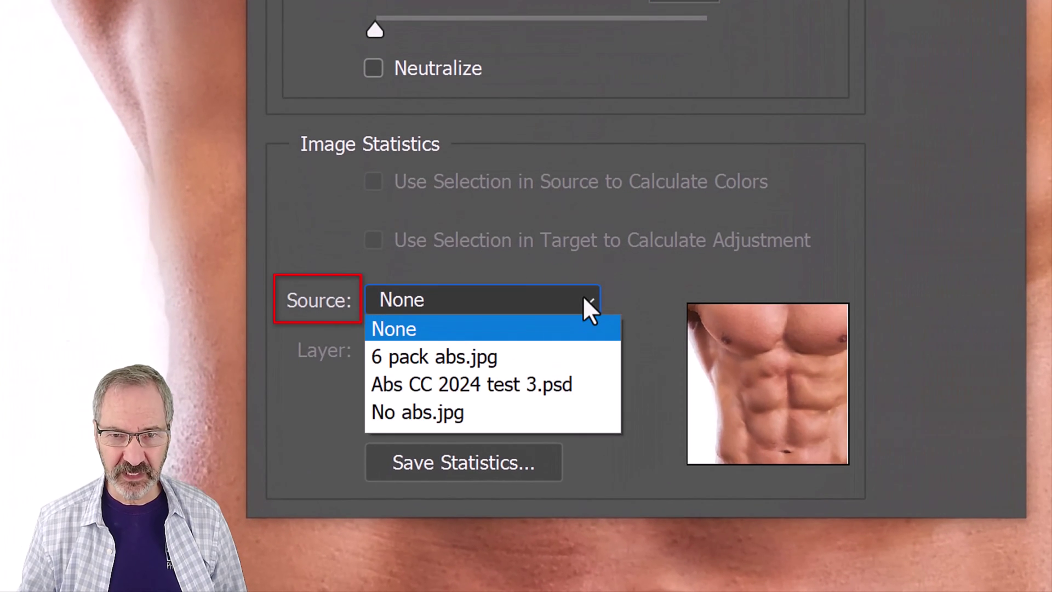
click(425, 411)
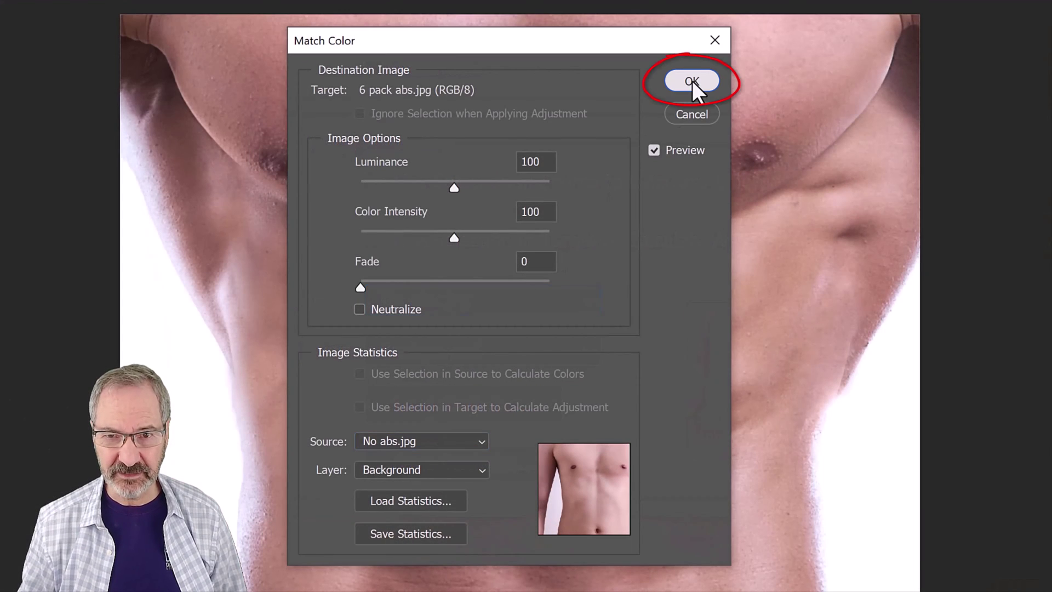
Apply the colour match, move the abs image into 'No abs.jpg', and lower its opacity to 48%
click(693, 81)
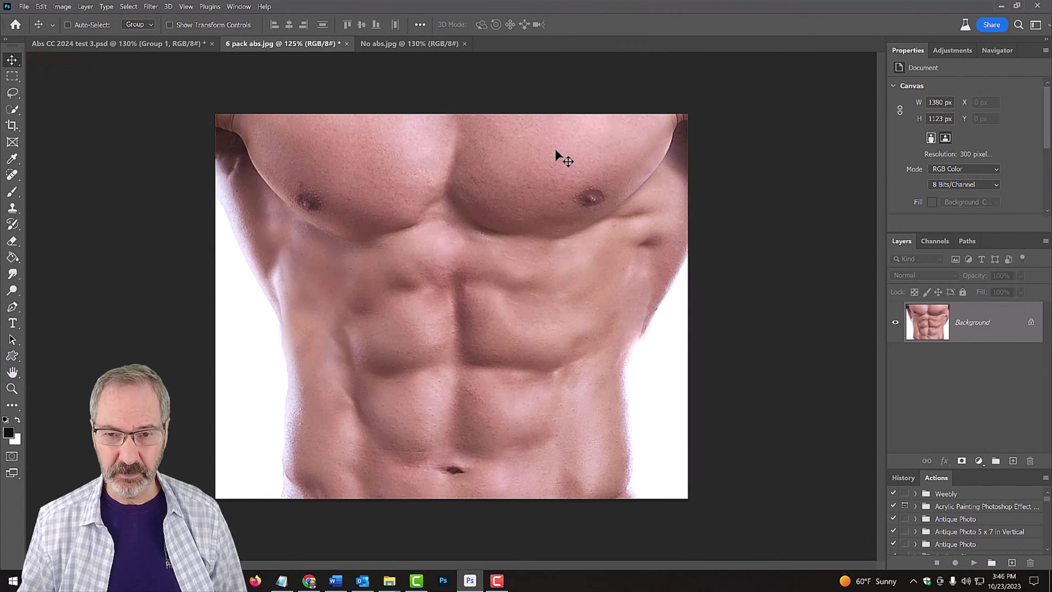
key(v)
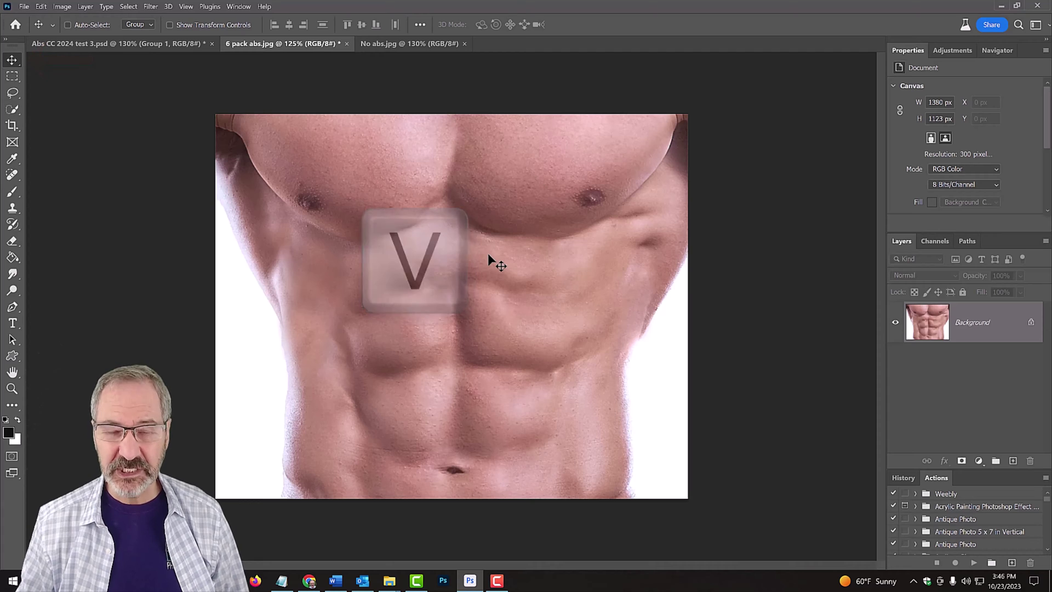
click(402, 44)
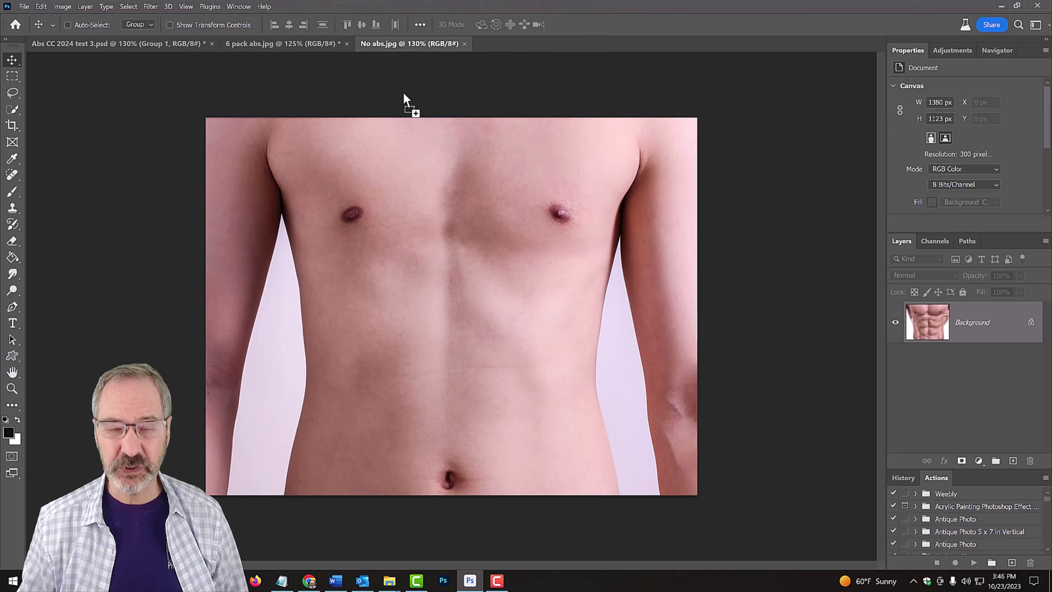
drag(453, 341, 452, 342)
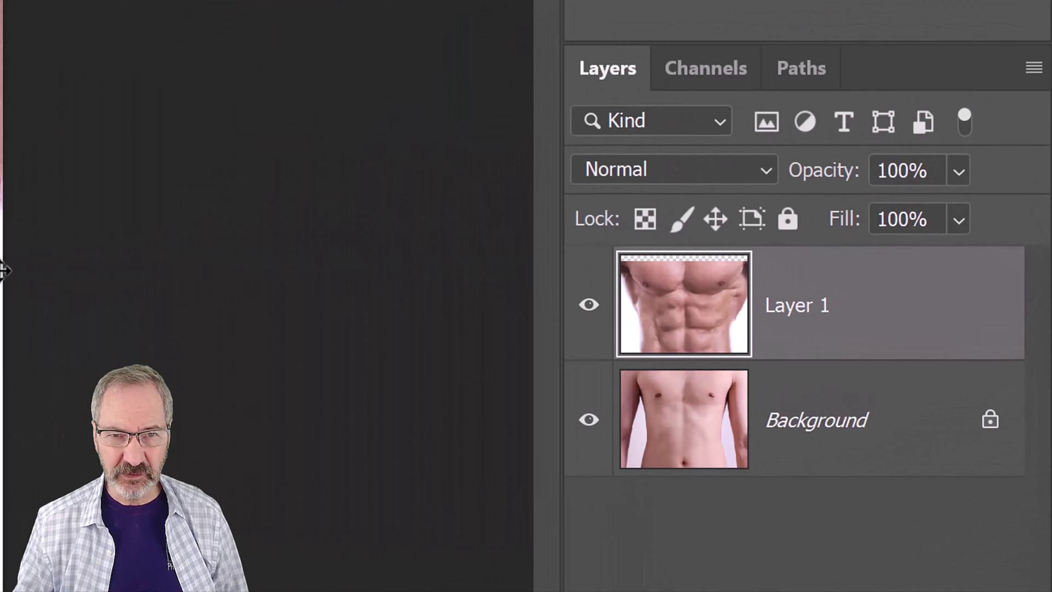
click(953, 160)
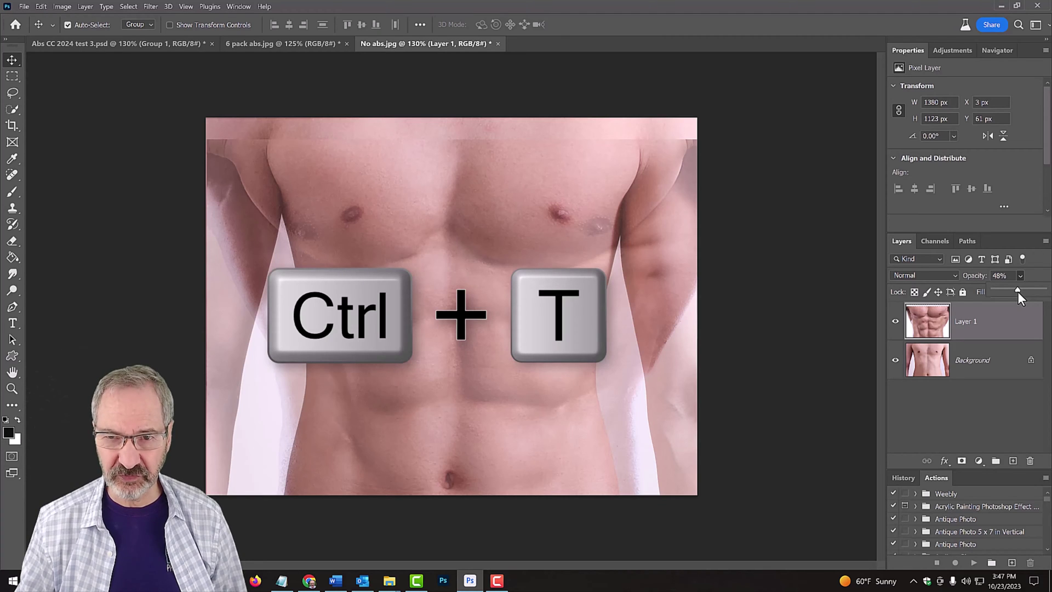
Scale the abs layer symmetrically around a navel pivot so it covers the torso
key(ctrl+t)
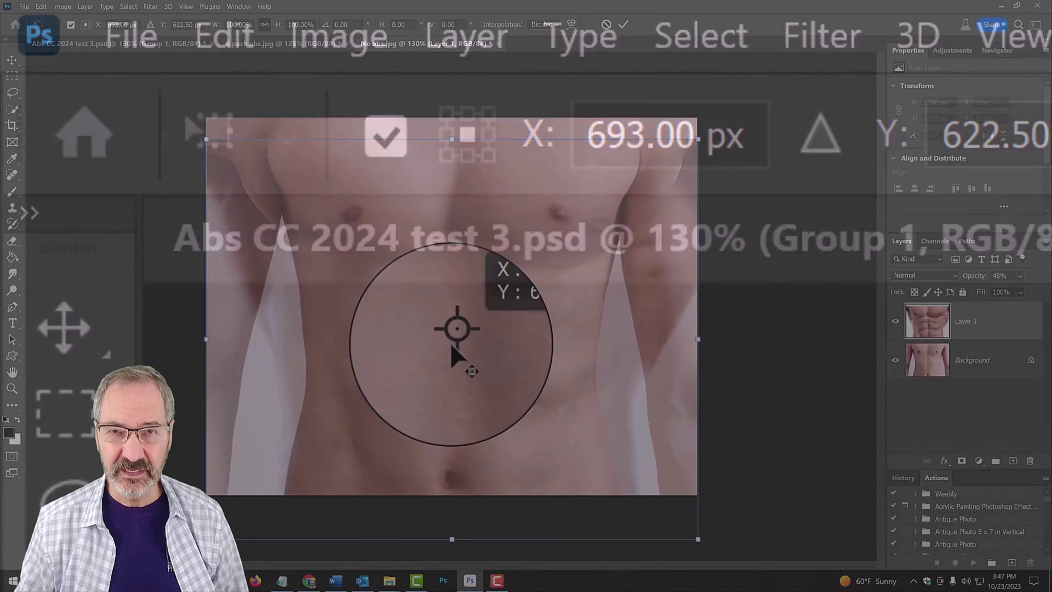
drag(451, 339, 444, 477)
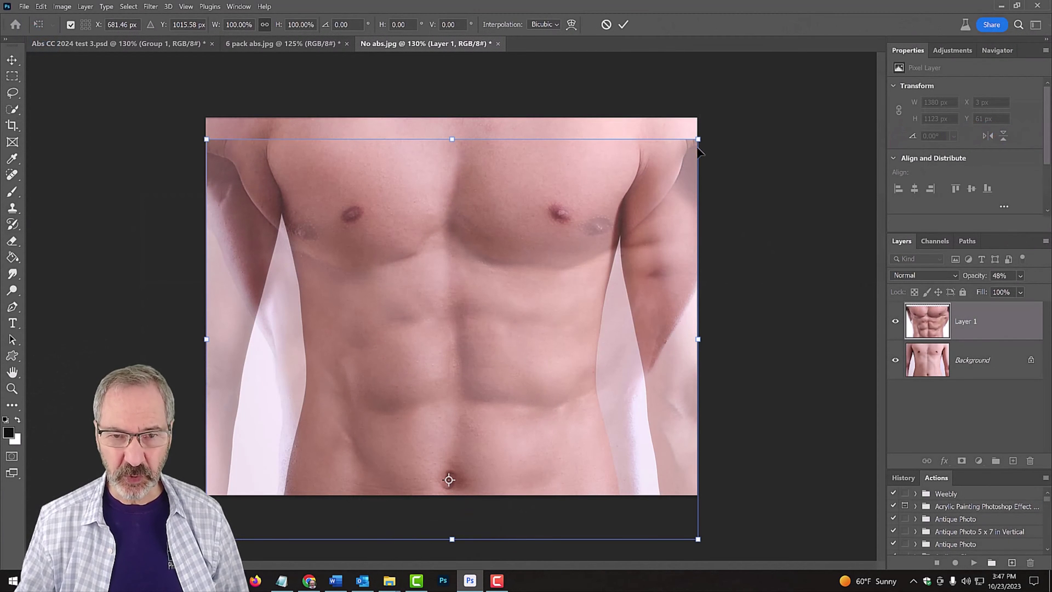
key(alt)
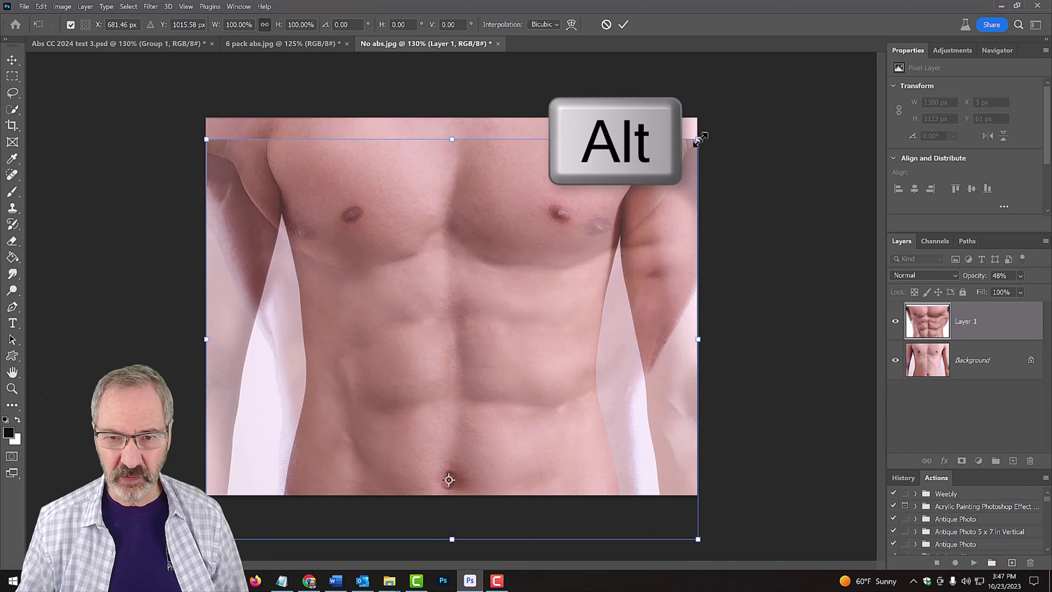
mouse_move(697, 140)
mouse_down()
mouse_move(486, 285)
mouse_move(817, 71)
mouse_move(708, 122)
mouse_up()
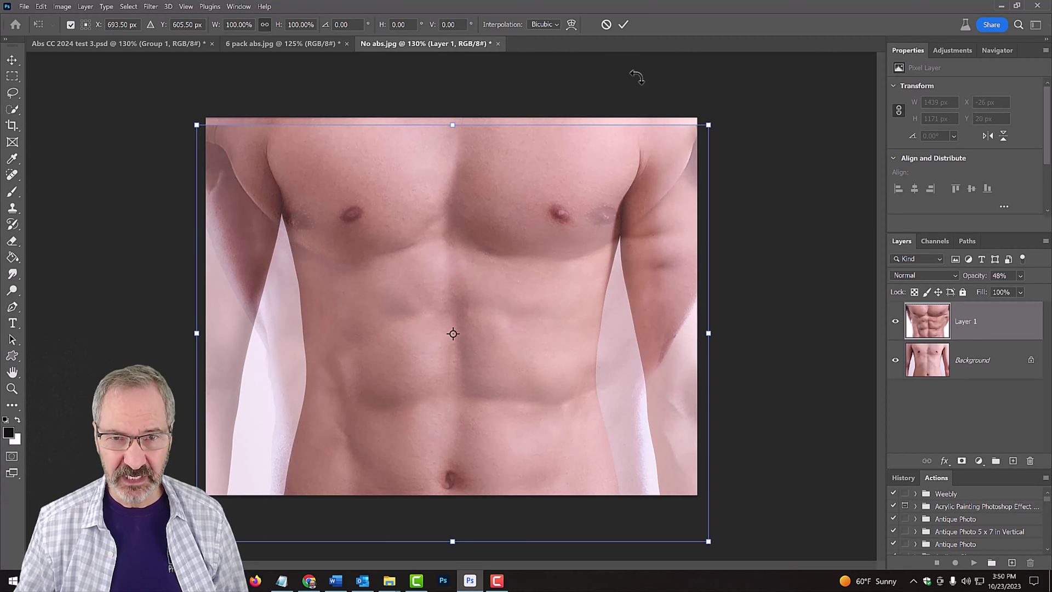
Warp the abs layer's left and right sides inward to follow the body's contours
click(570, 20)
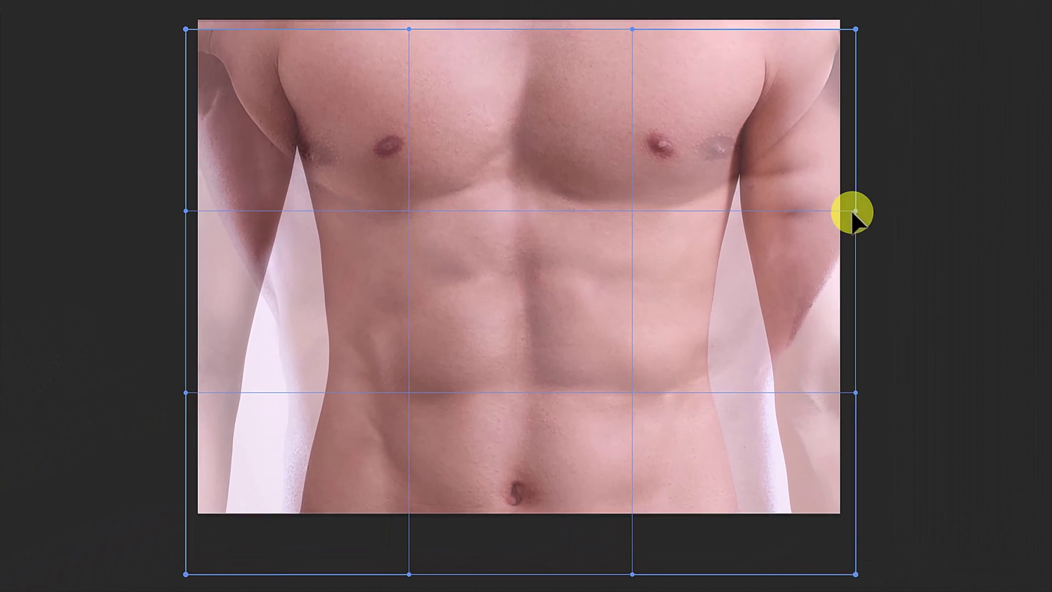
drag(854, 210, 576, 191)
drag(862, 393, 808, 395)
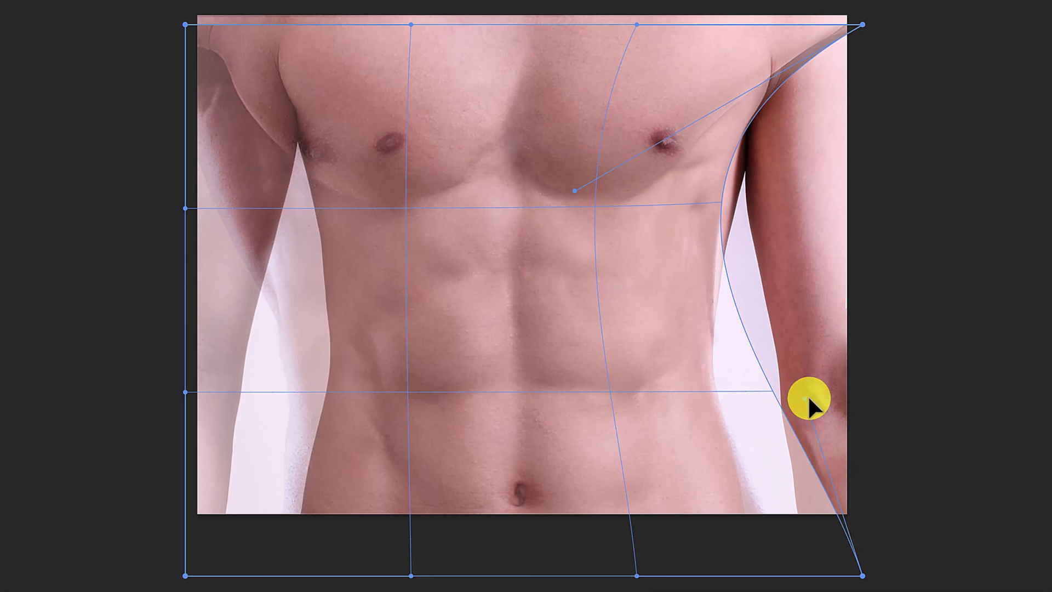
drag(585, 192, 609, 199)
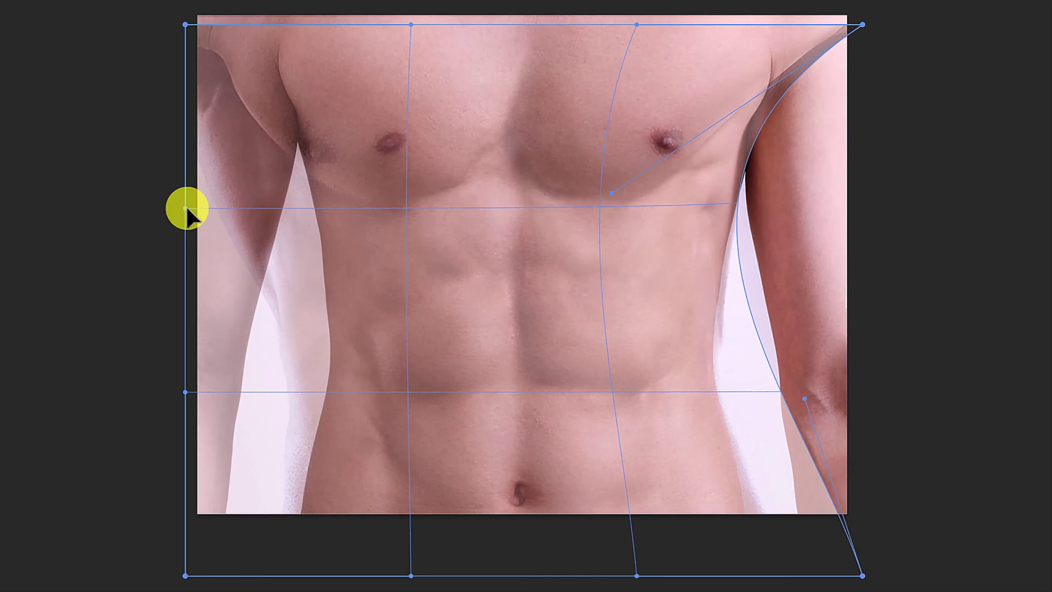
drag(187, 208, 422, 207)
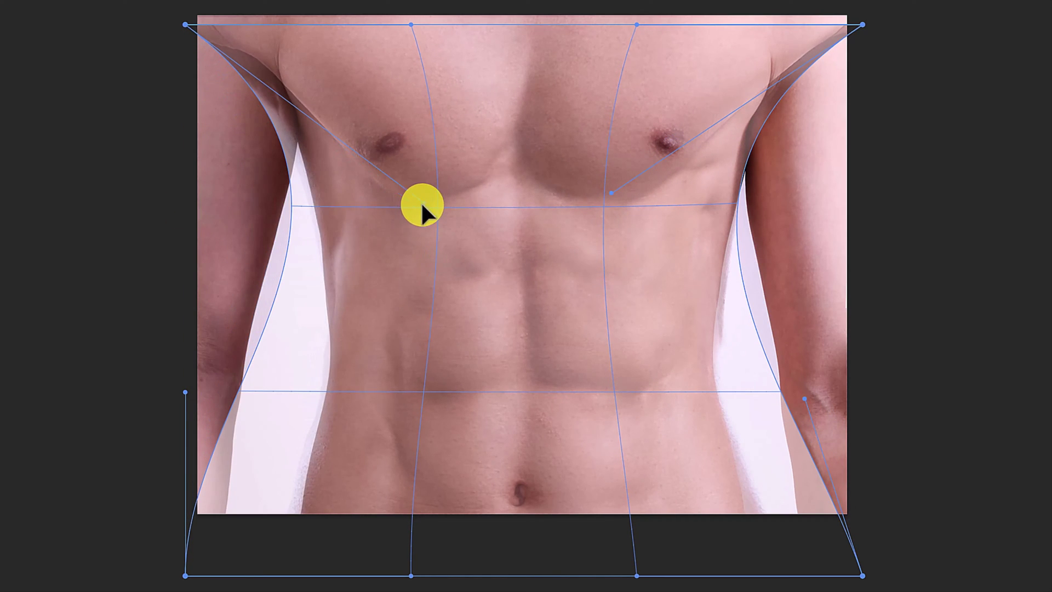
drag(187, 392, 247, 393)
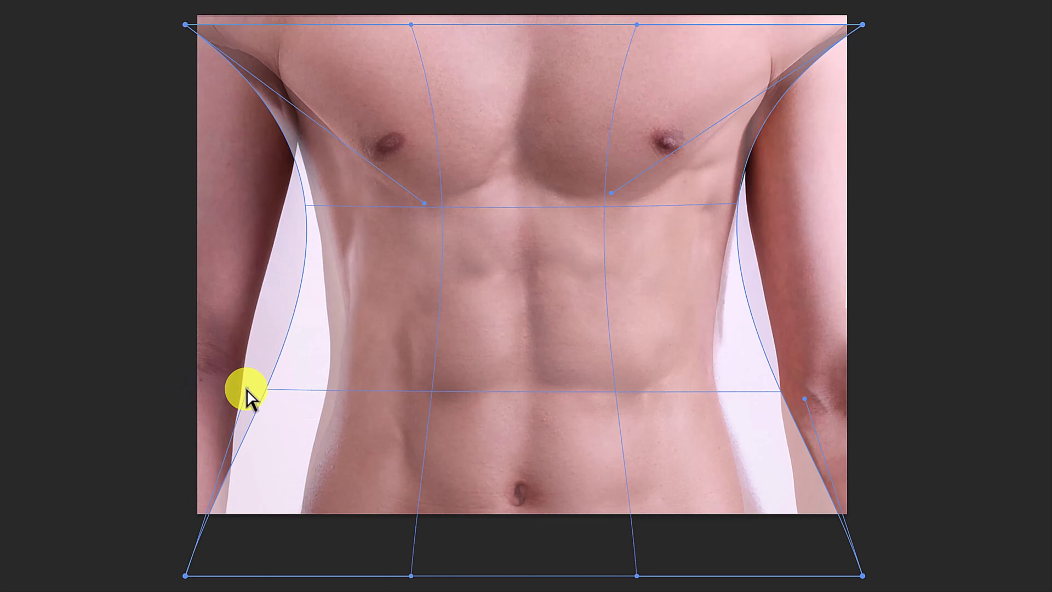
key(Return)
Shorten the abs layer slightly by pulling its bottom edge up
key(ctrl+t)
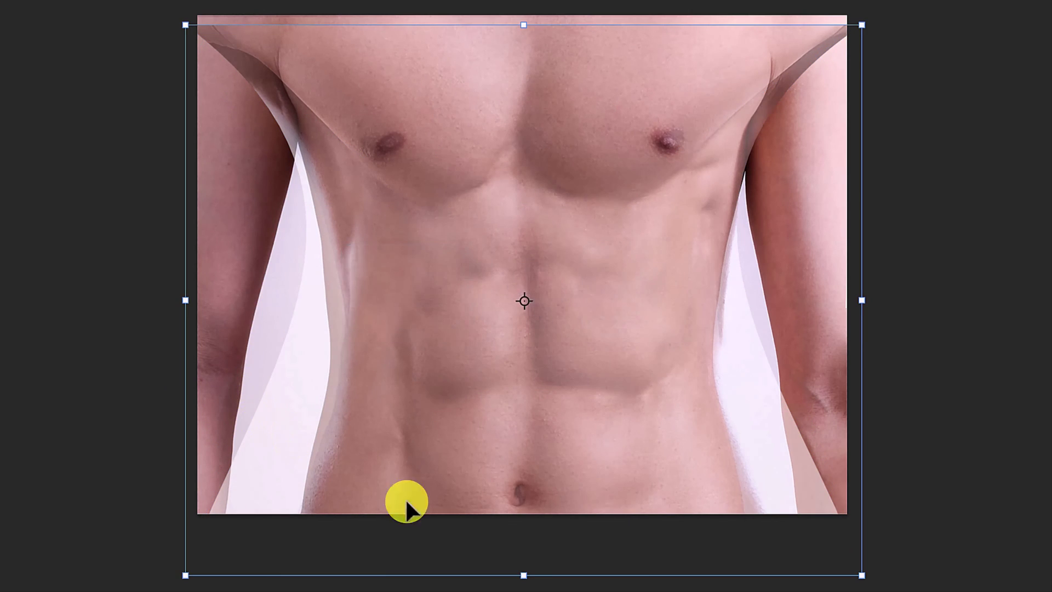
key(shift)
mouse_move(523, 576)
mouse_down()
mouse_move(521, 510)
mouse_move(516, 531)
mouse_up()
key(Return)
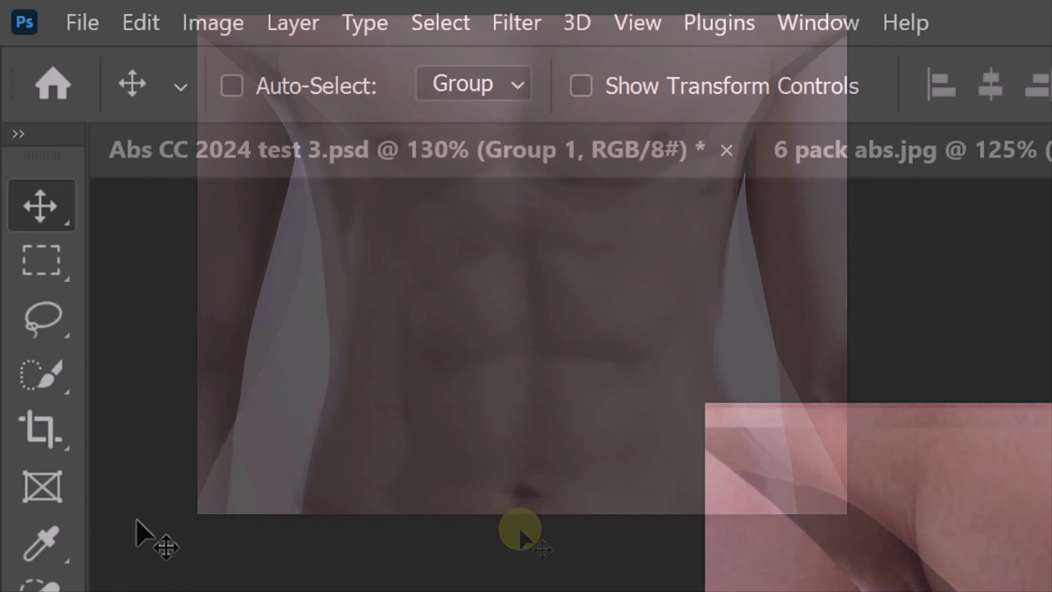
Lasso the abdomen, mask the abs layer to that selection, and select the Background layer
click(43, 319)
right_click(45, 322)
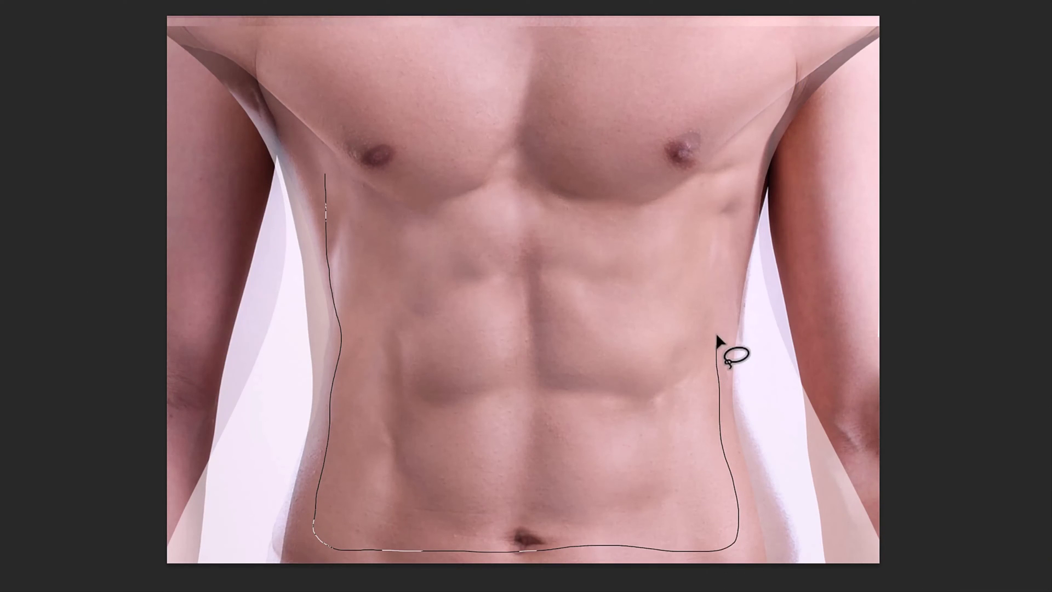
drag(355, 176, 325, 176)
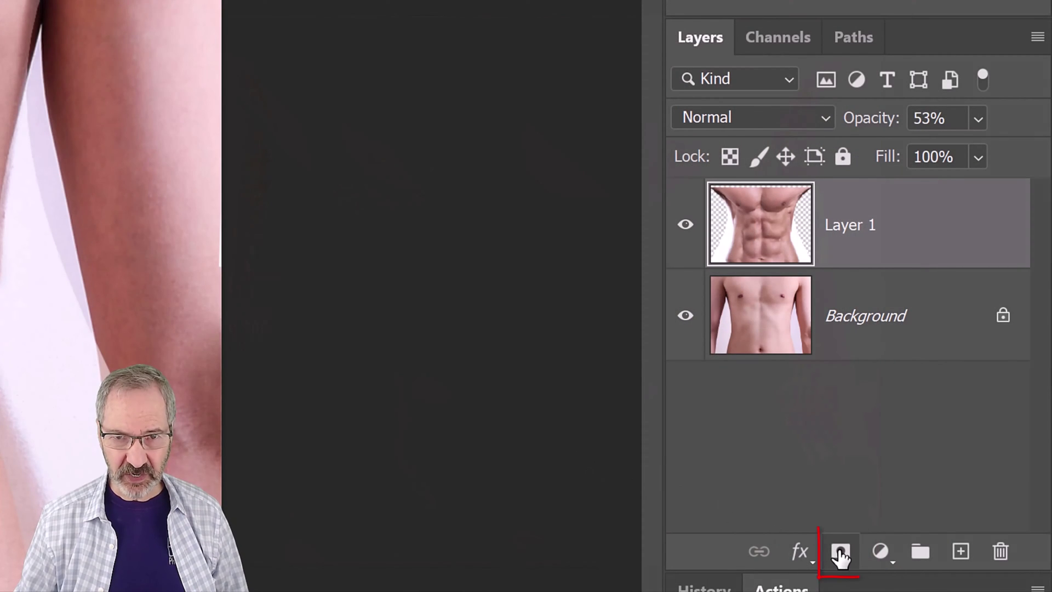
click(840, 552)
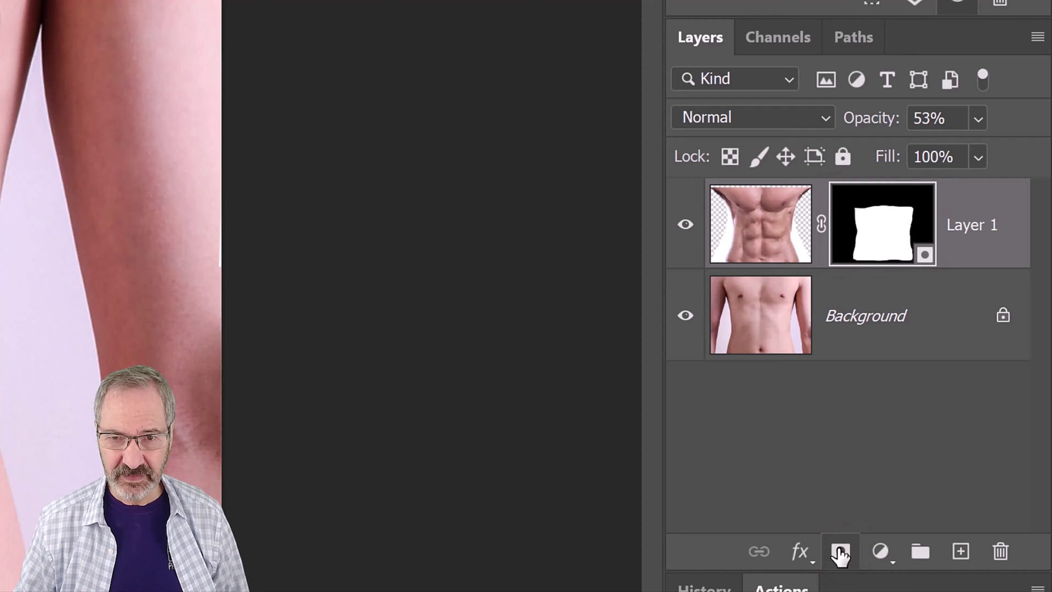
click(758, 327)
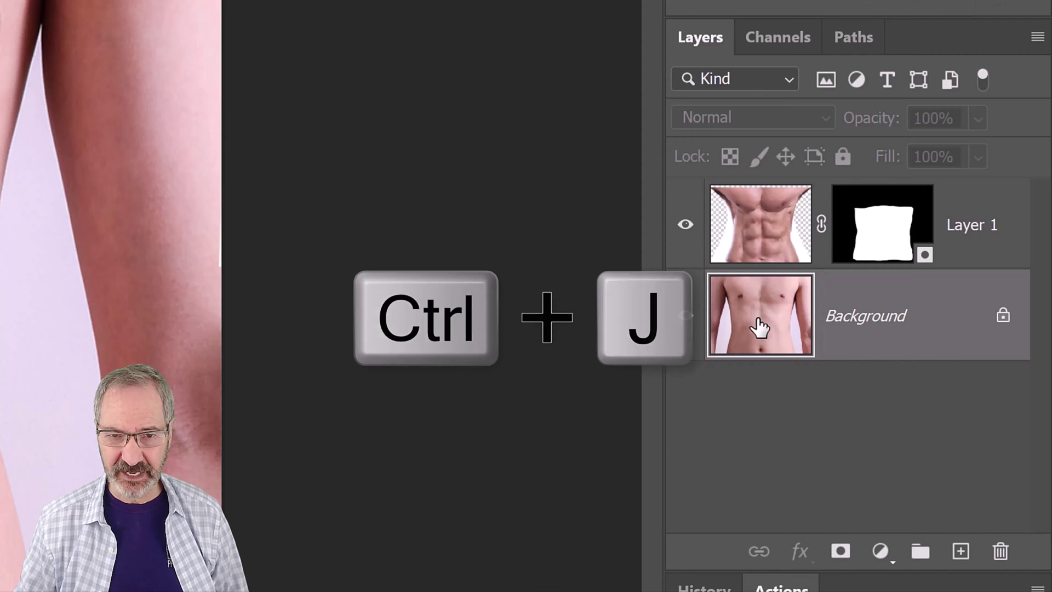
Duplicate the Background and delete the mask's abdomen area, contracted by 20 px, from the copy
key(ctrl+j)
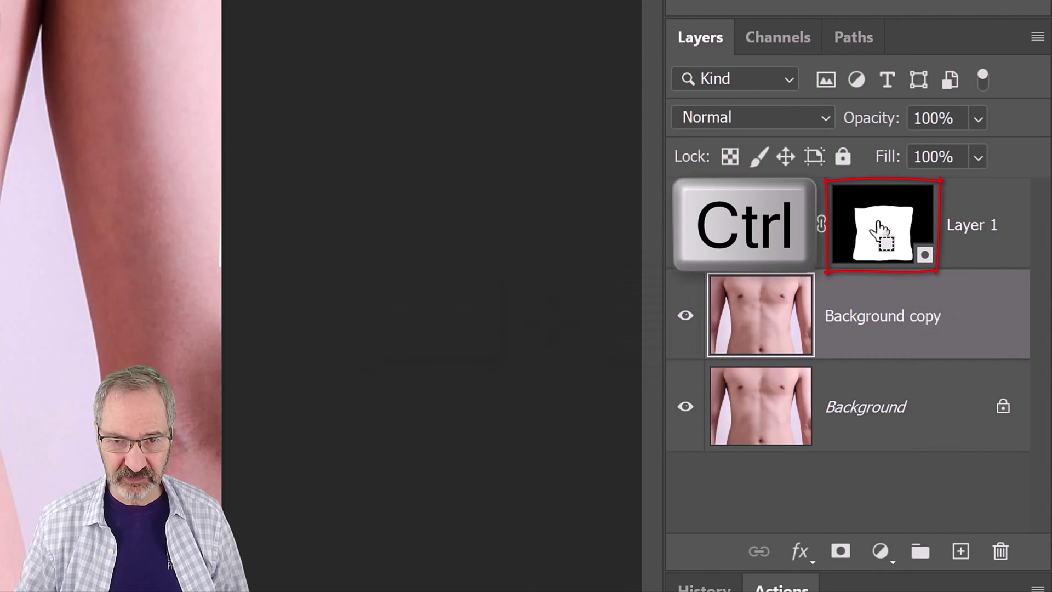
ctrl+click(879, 229)
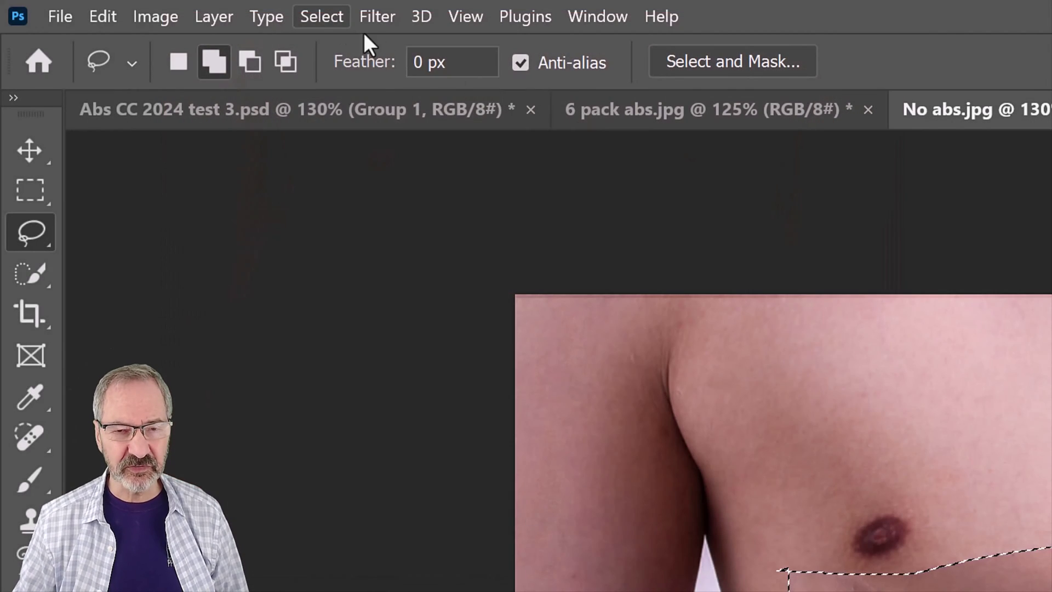
click(322, 19)
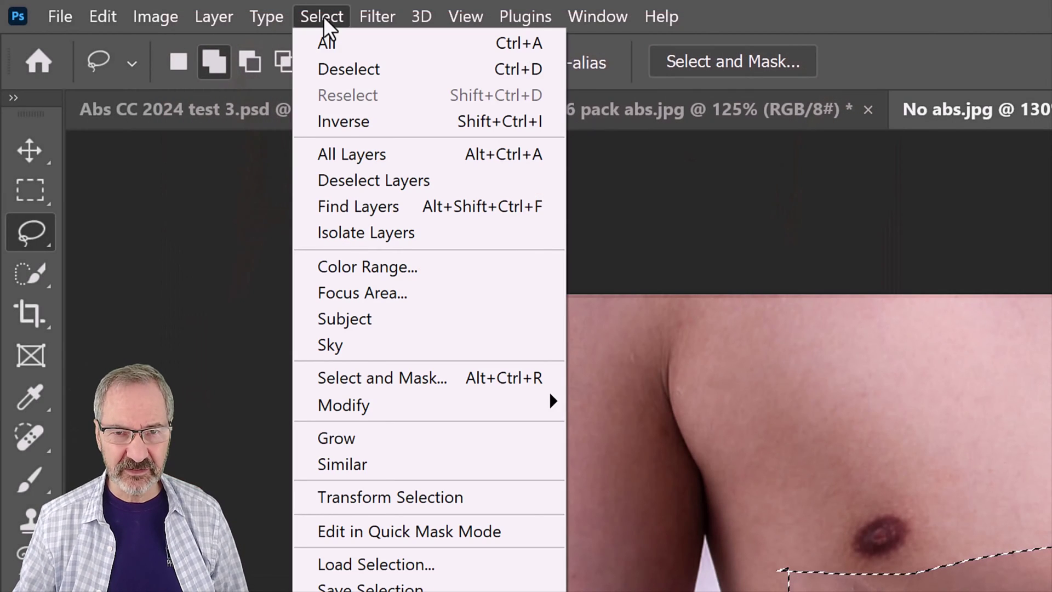
mouse_move(344, 406)
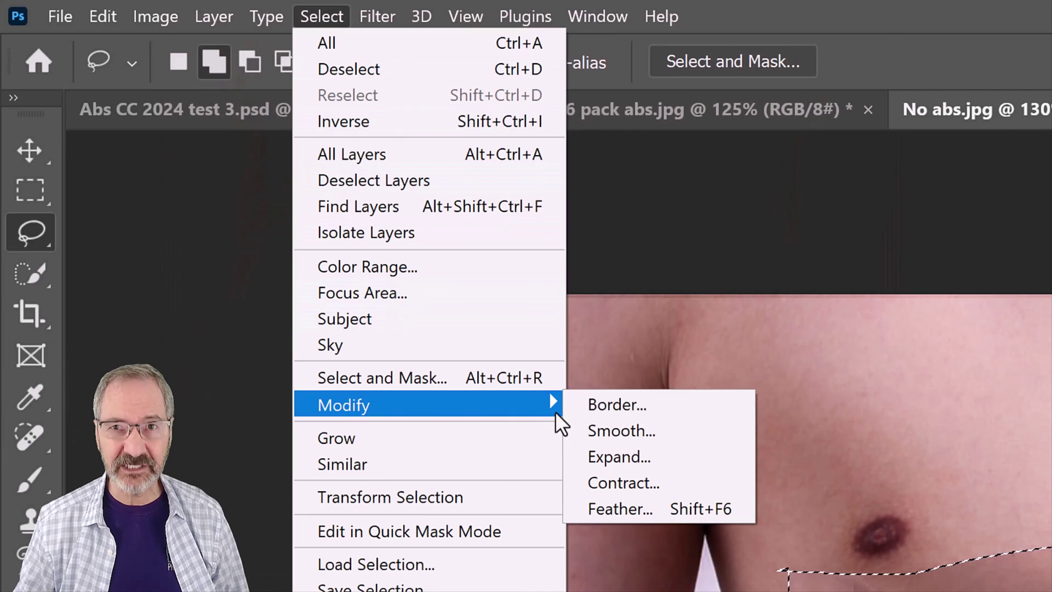
click(630, 478)
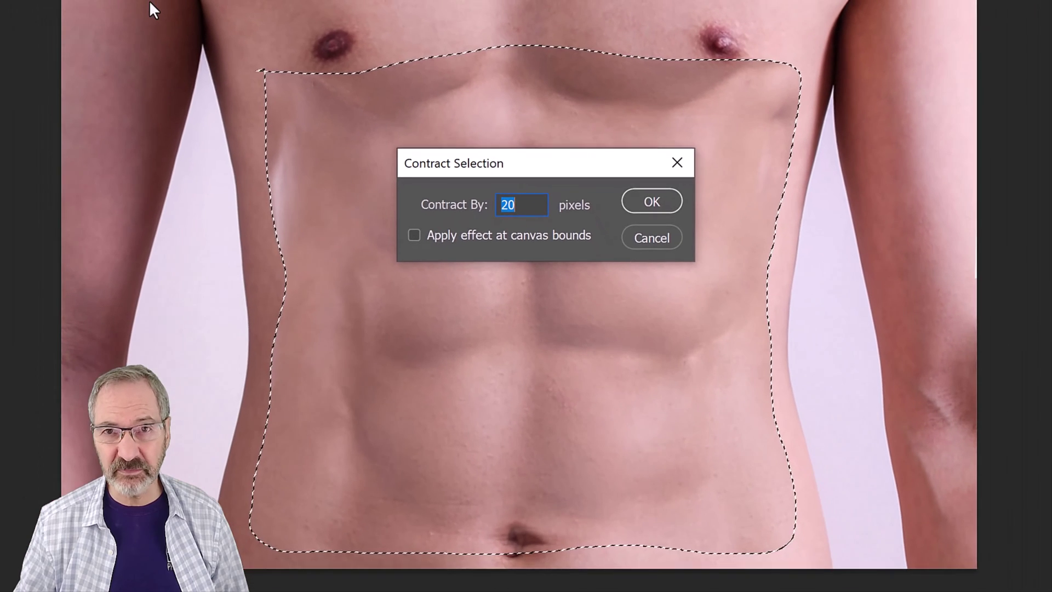
key(Return)
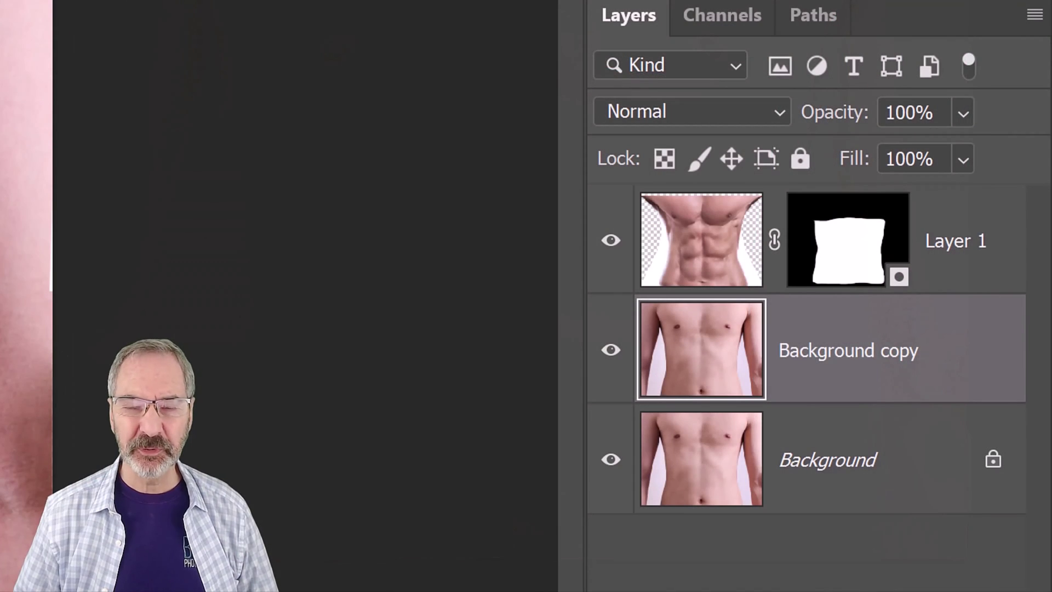
key(Delete)
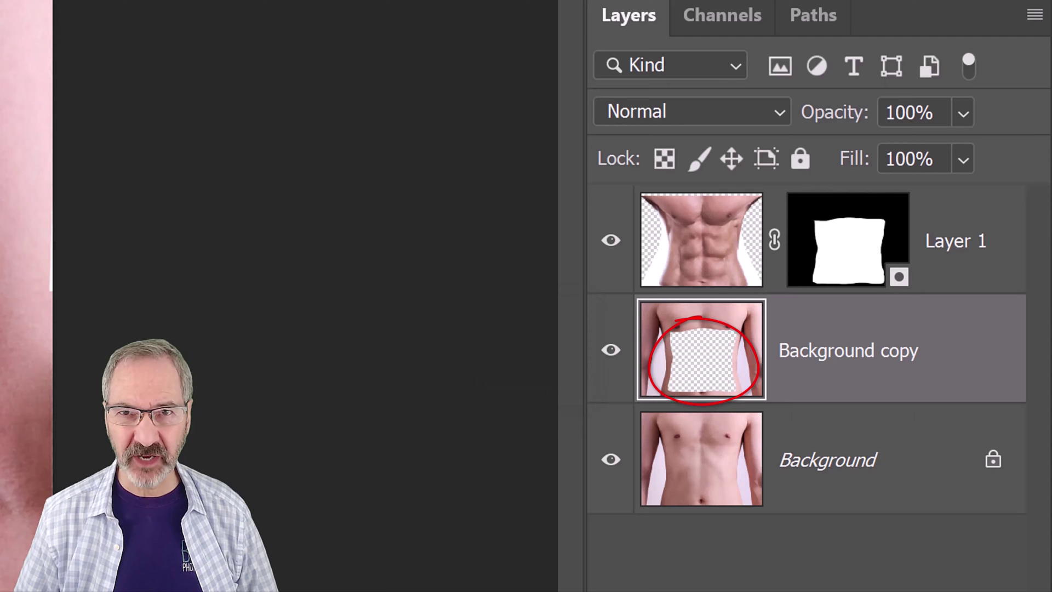
Hide the original Background and set Layer 1 to 100% opacity, also selecting Background copy
click(610, 462)
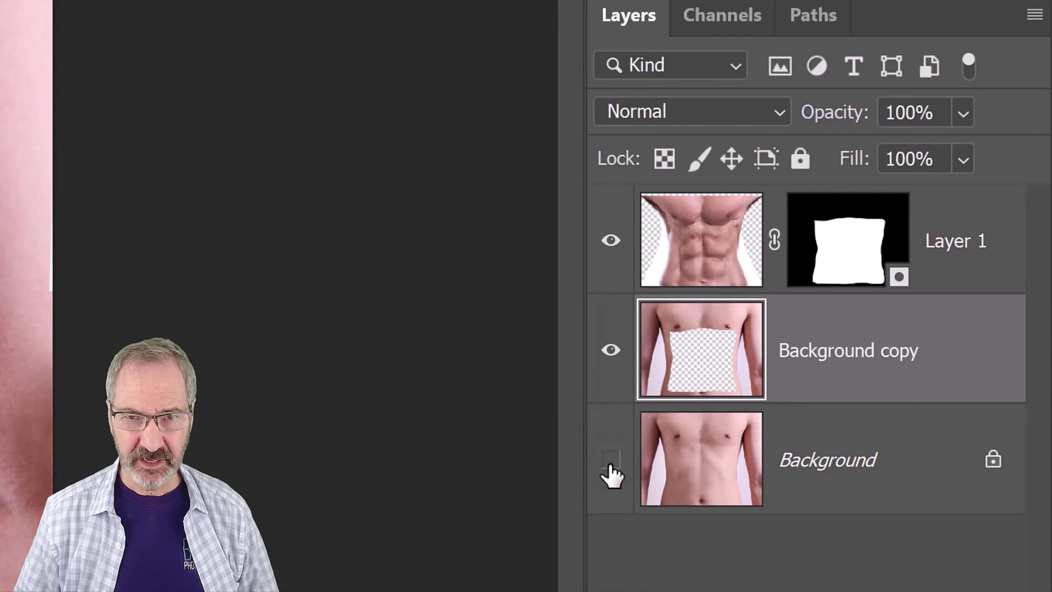
click(706, 242)
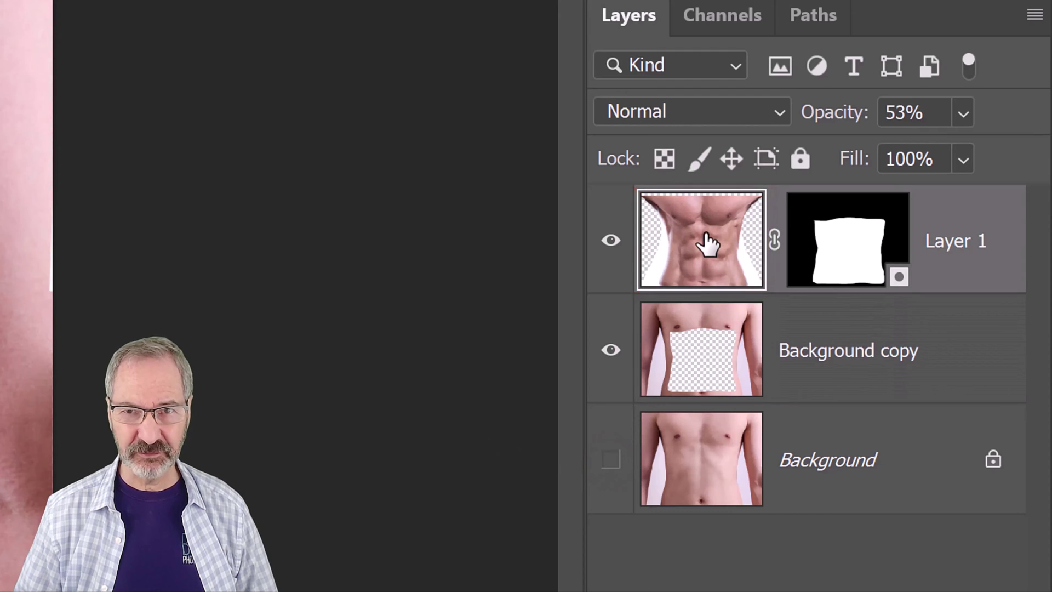
click(961, 121)
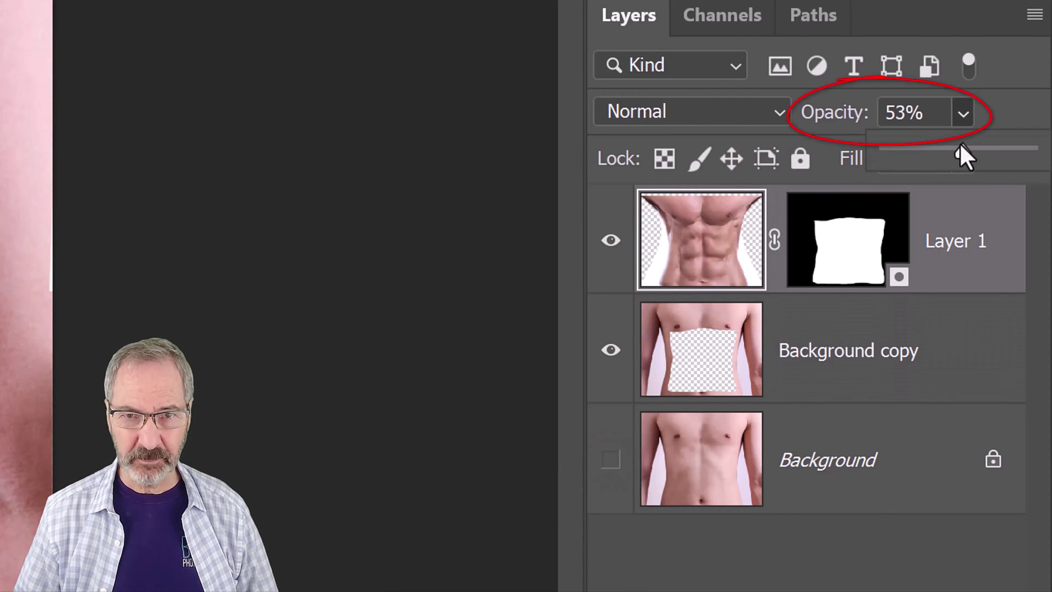
drag(958, 148, 1029, 152)
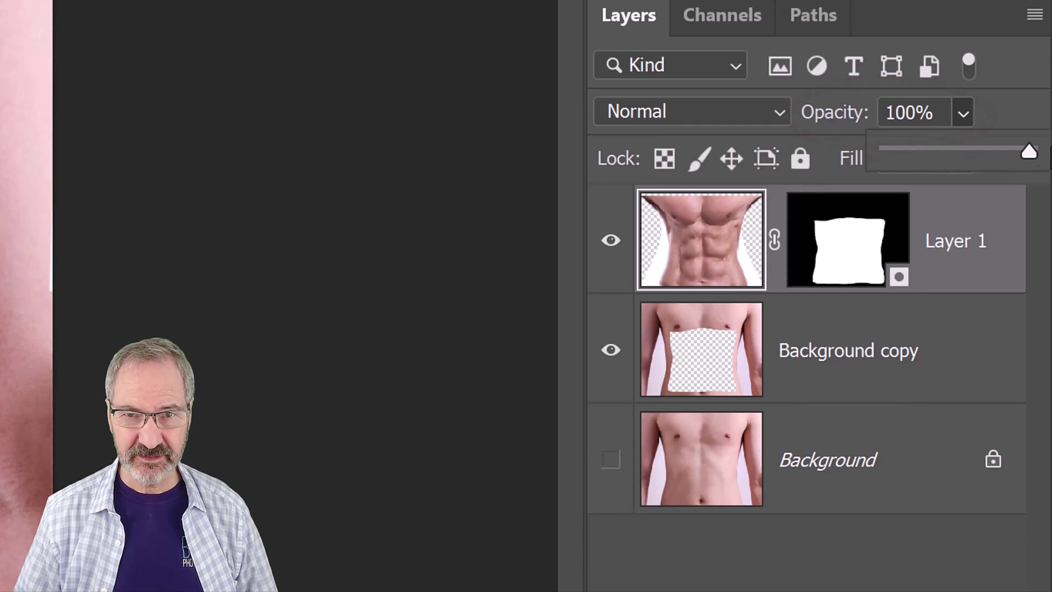
shift+click(706, 362)
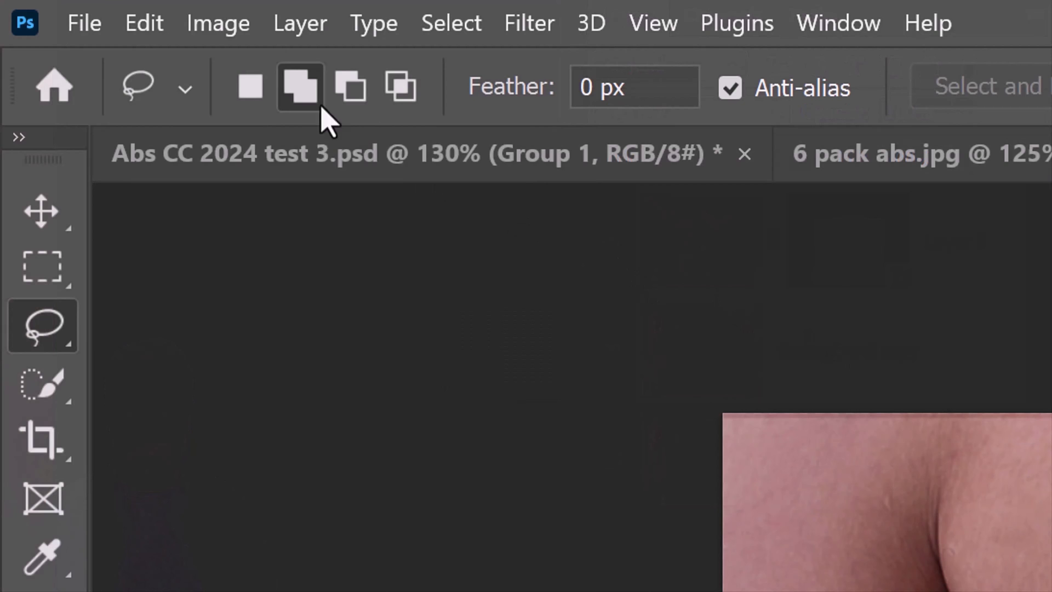
Run Auto-Blend Layers with Stack Images on Layer 1 and Background copy
click(147, 24)
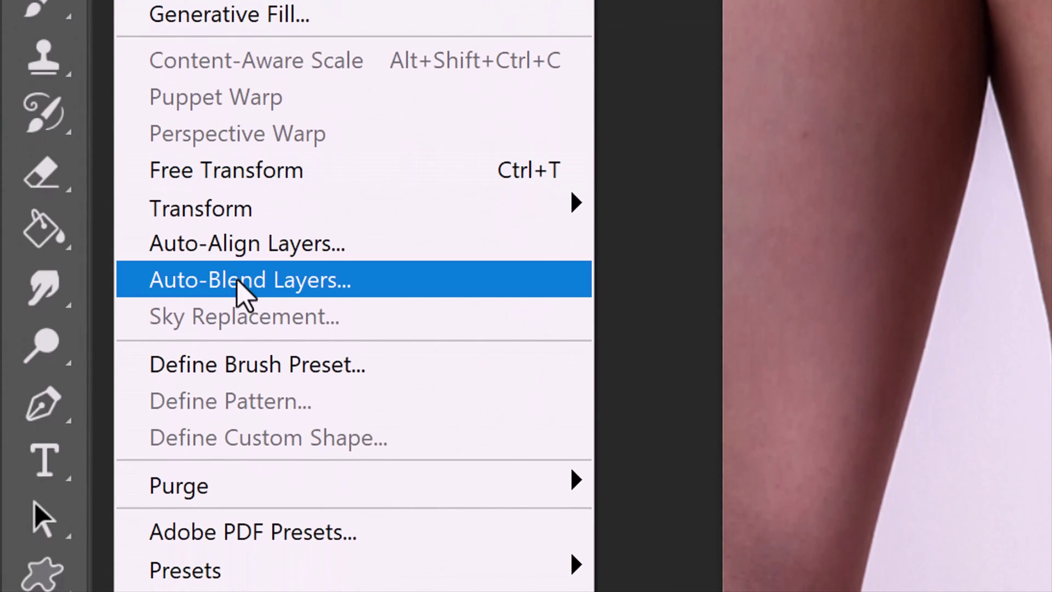
click(237, 280)
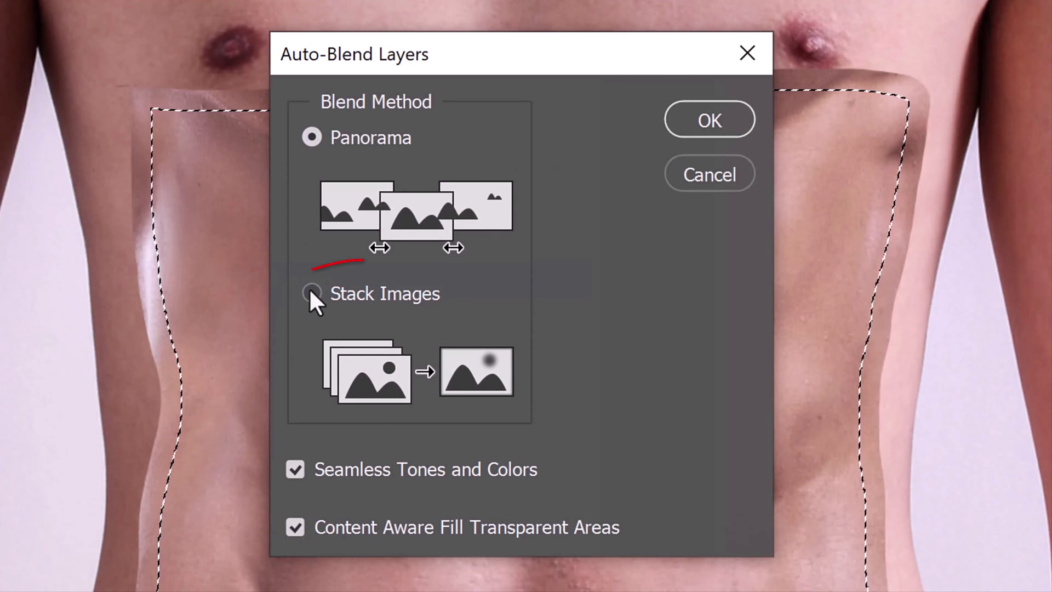
click(311, 293)
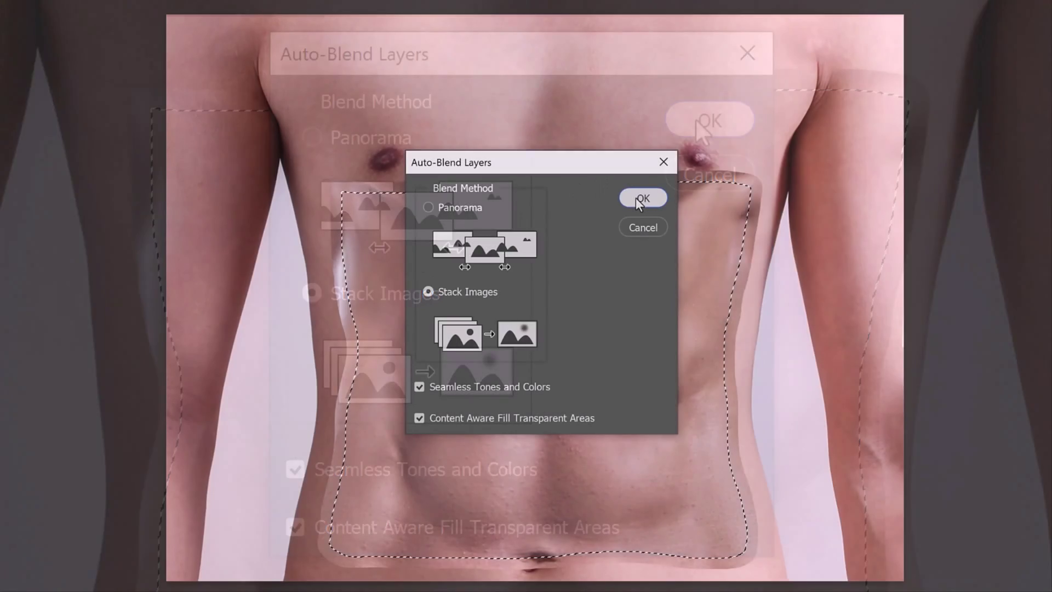
click(637, 196)
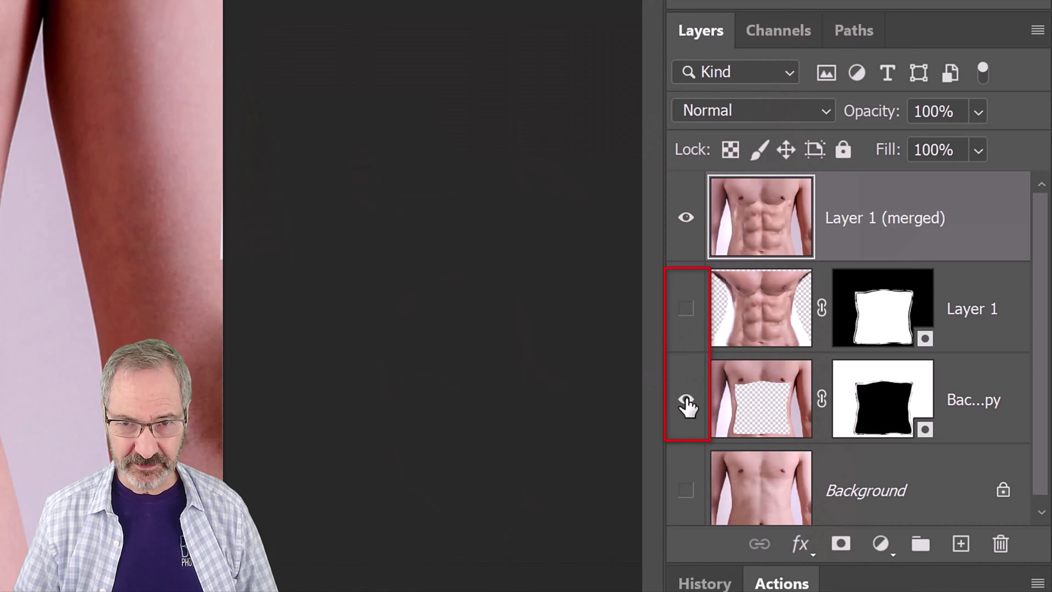
Hide Background copy, show Background, and give Layer 1 (merged) a black hide-all mask
click(687, 403)
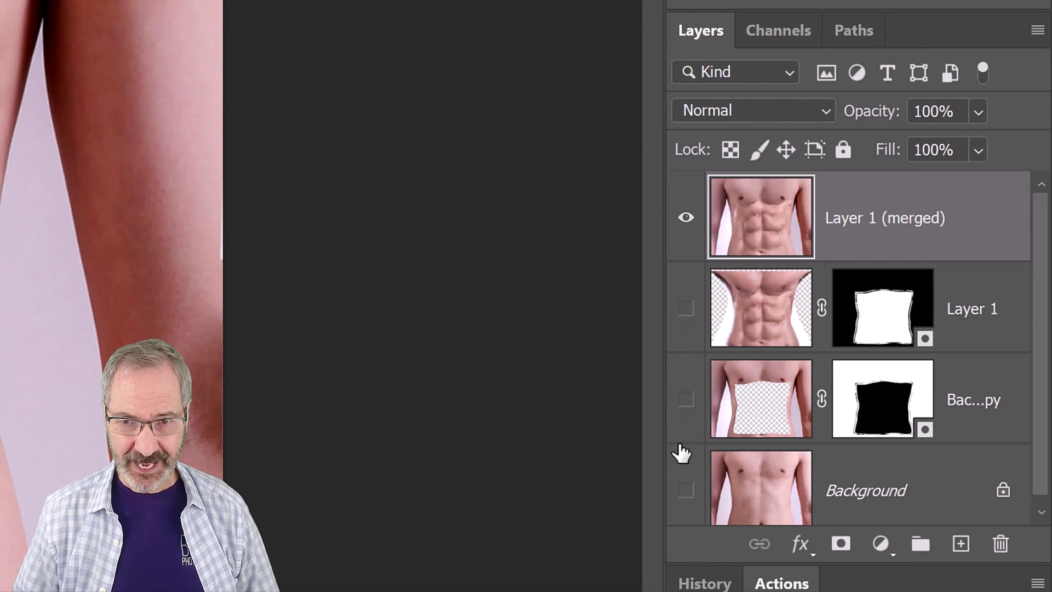
click(687, 493)
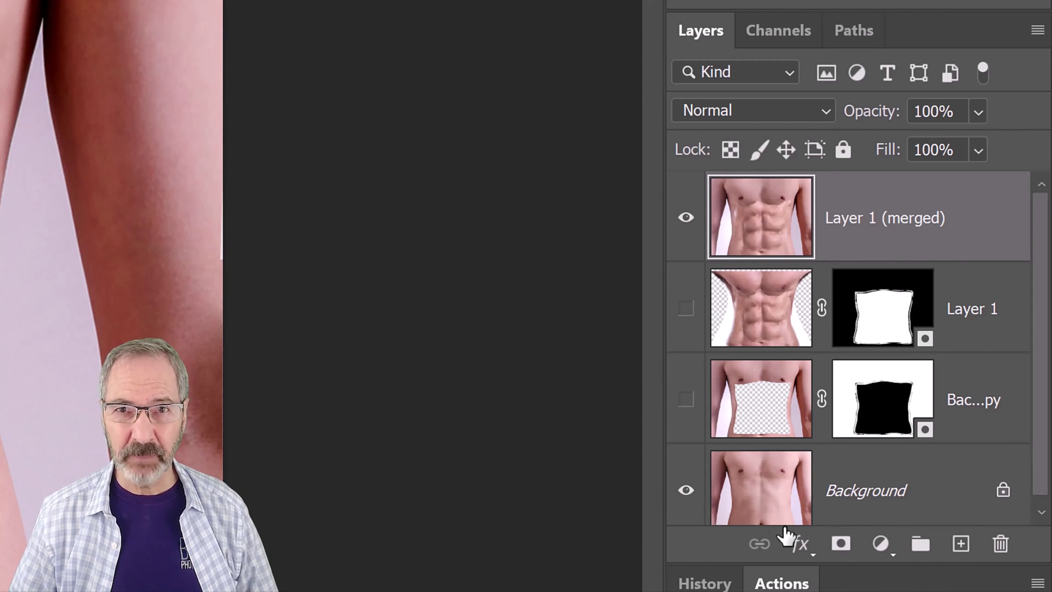
key(alt)
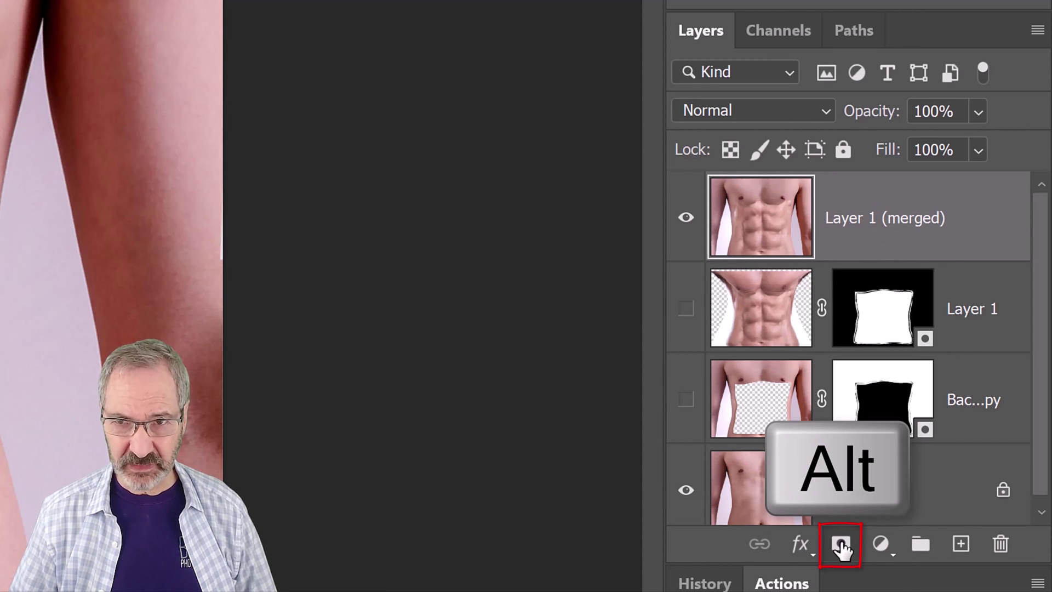
alt+click(842, 545)
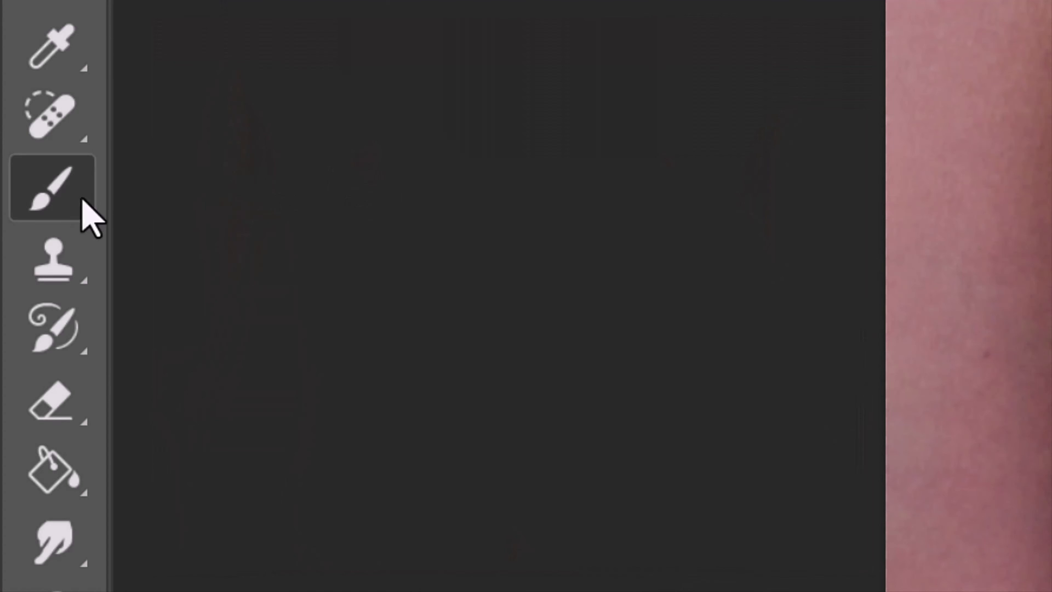
Set up a white 300 px Soft Round brush with 0% hardness at 100% opacity
right_click(83, 202)
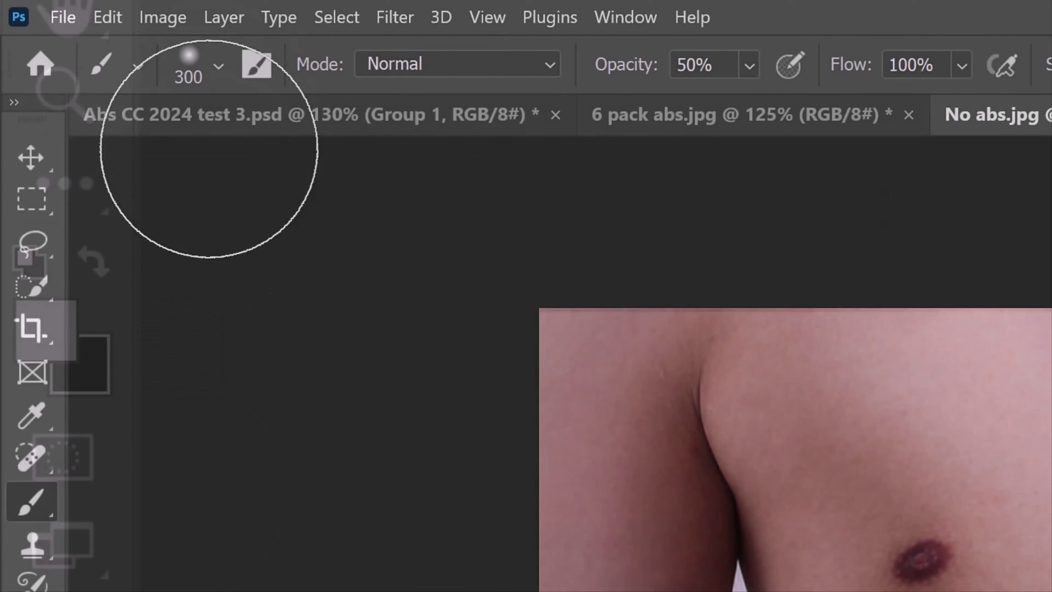
click(217, 63)
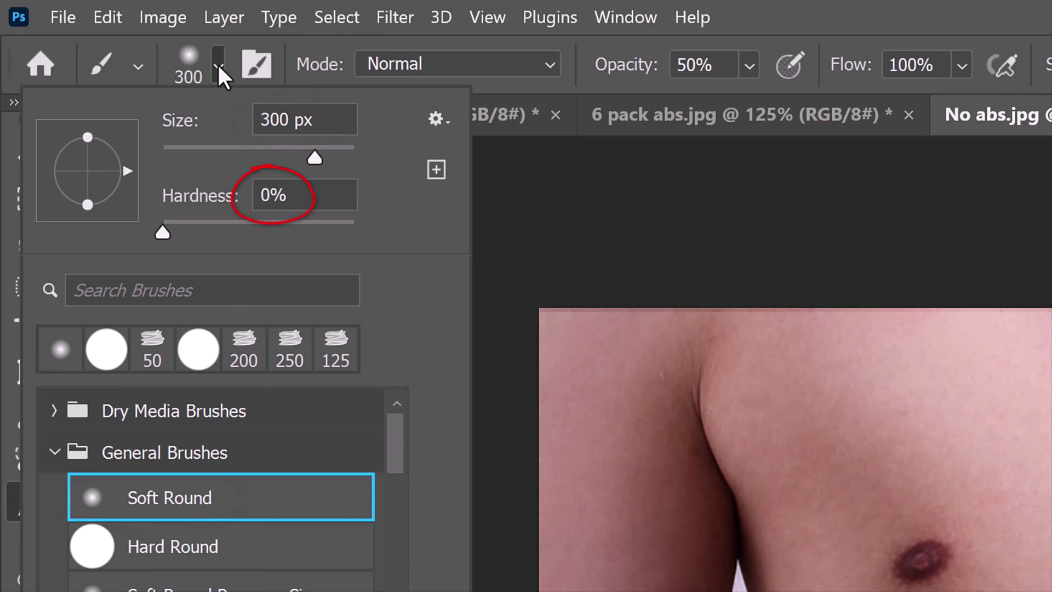
click(218, 63)
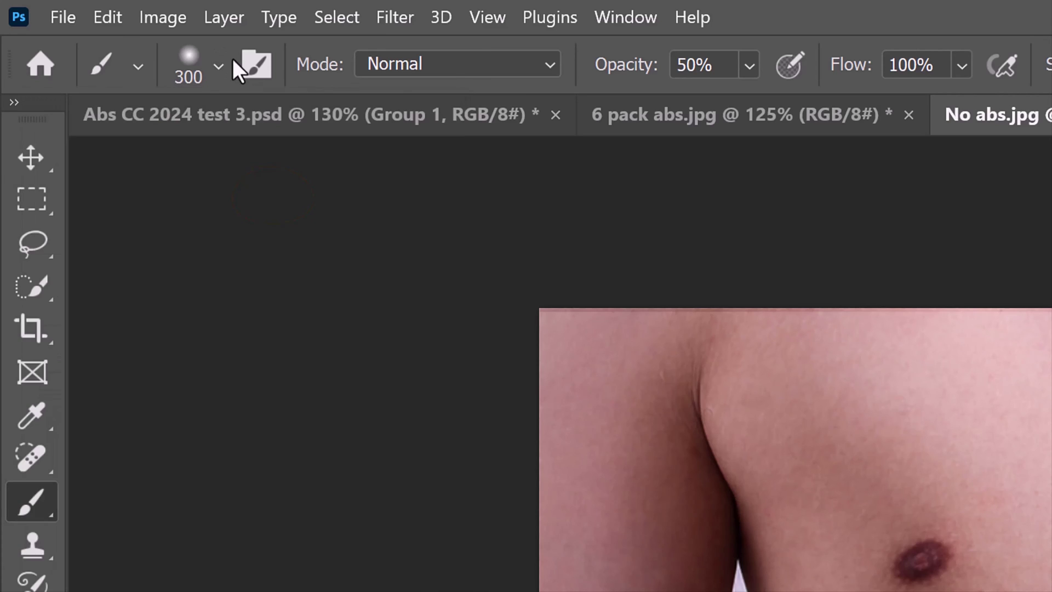
click(749, 66)
drag(890, 102, 928, 103)
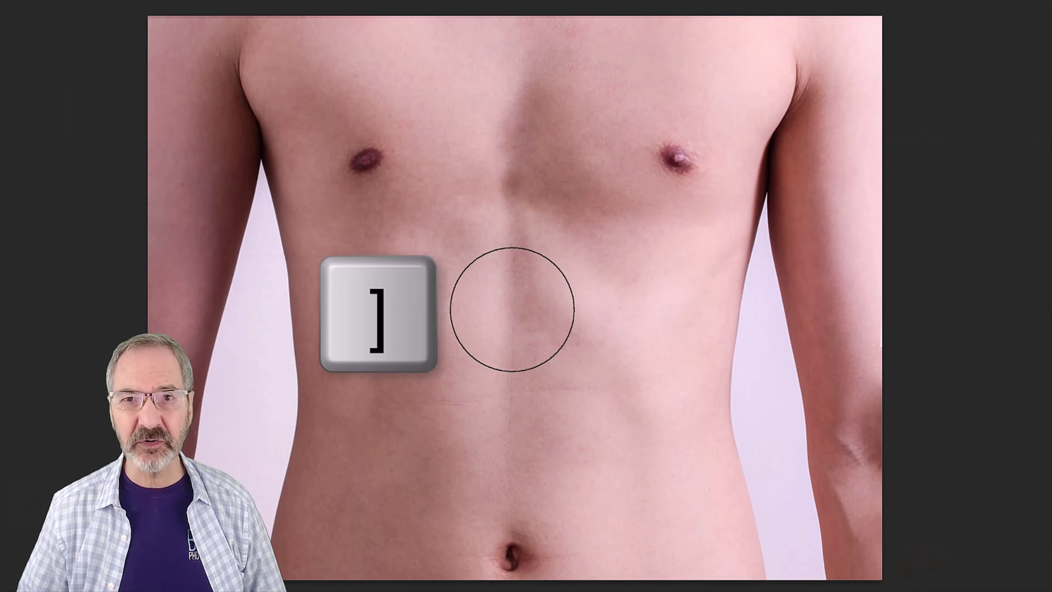
Resize the brush and paint the mask to reveal the six-pack across the stomach
key(bracketleft)
key(bracketleft)
key(bracketright)
key(bracketright)
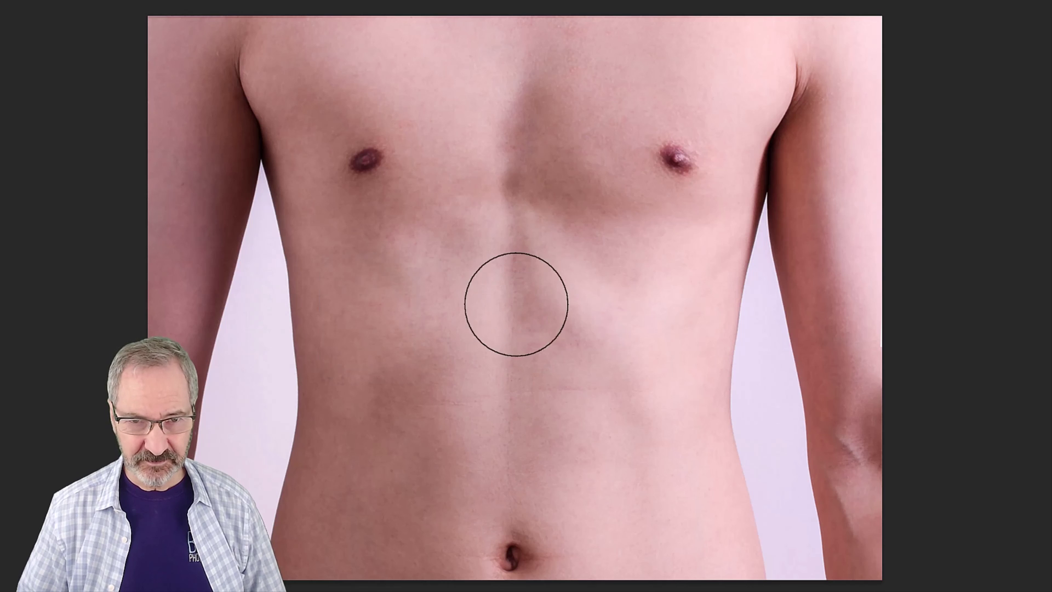
key(bracketright)
mouse_move(516, 305)
mouse_down()
mouse_move(512, 315)
mouse_move(501, 296)
mouse_move(556, 277)
mouse_move(533, 382)
mouse_move(505, 447)
mouse_move(602, 423)
mouse_move(587, 278)
mouse_move(401, 312)
mouse_move(479, 447)
mouse_move(616, 400)
mouse_move(458, 289)
mouse_up()
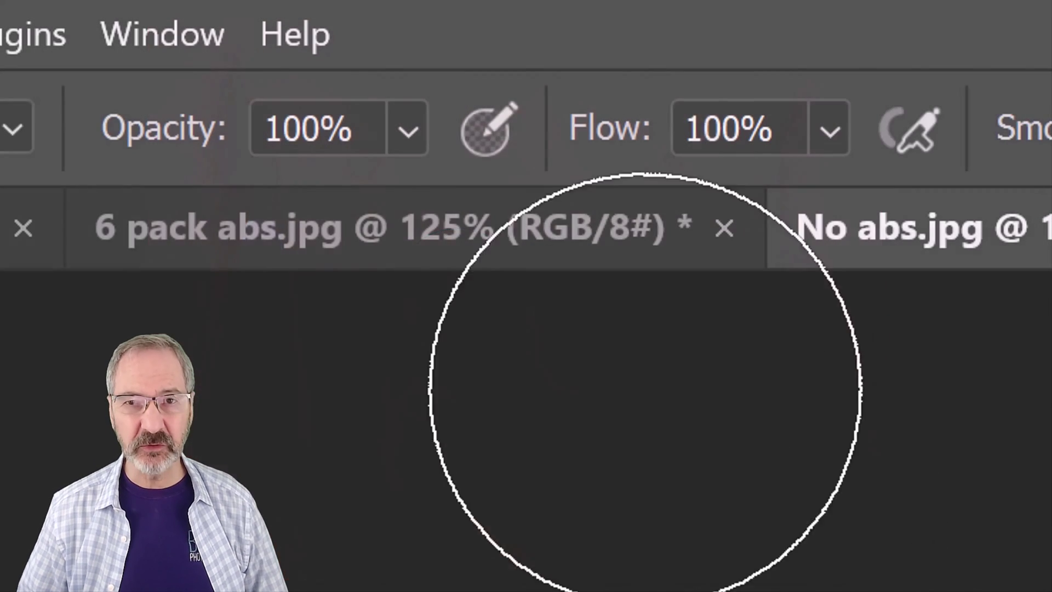
Lower the brush opacity to 36% and shrink the brush for the edges
click(422, 130)
drag(540, 195, 385, 210)
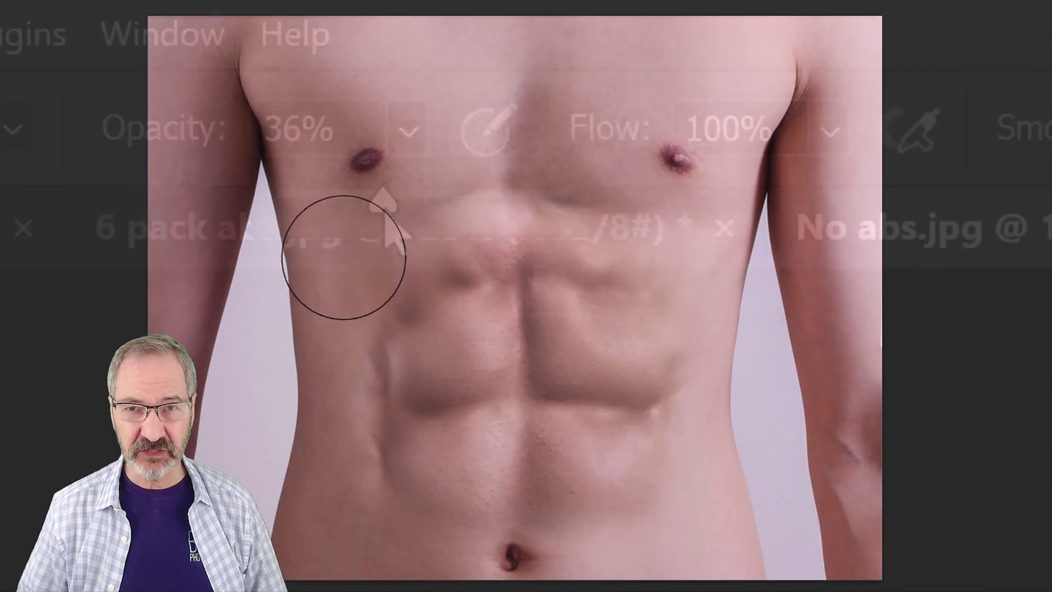
key(bracketleft)
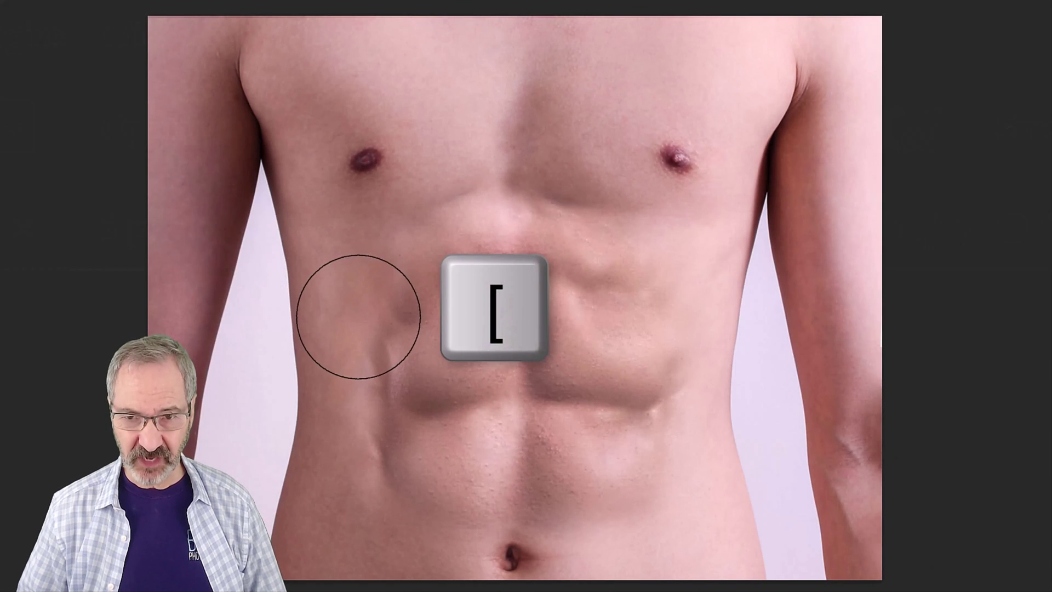
key(bracketleft)
key(bracketleft)
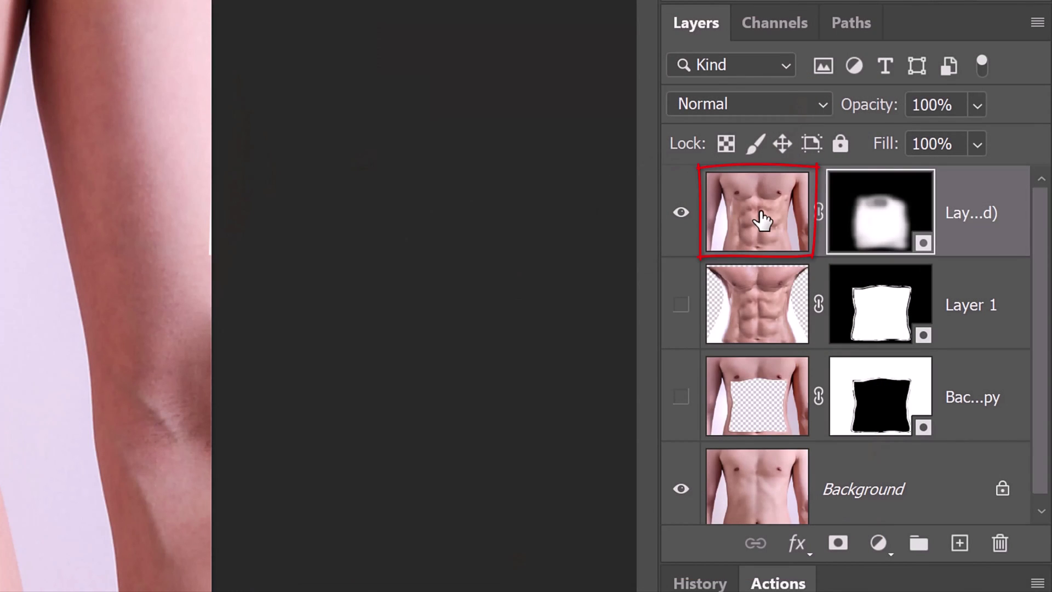
Set the merged Layer 1 to 74% opacity, then reselect the Background layer
click(760, 218)
click(977, 105)
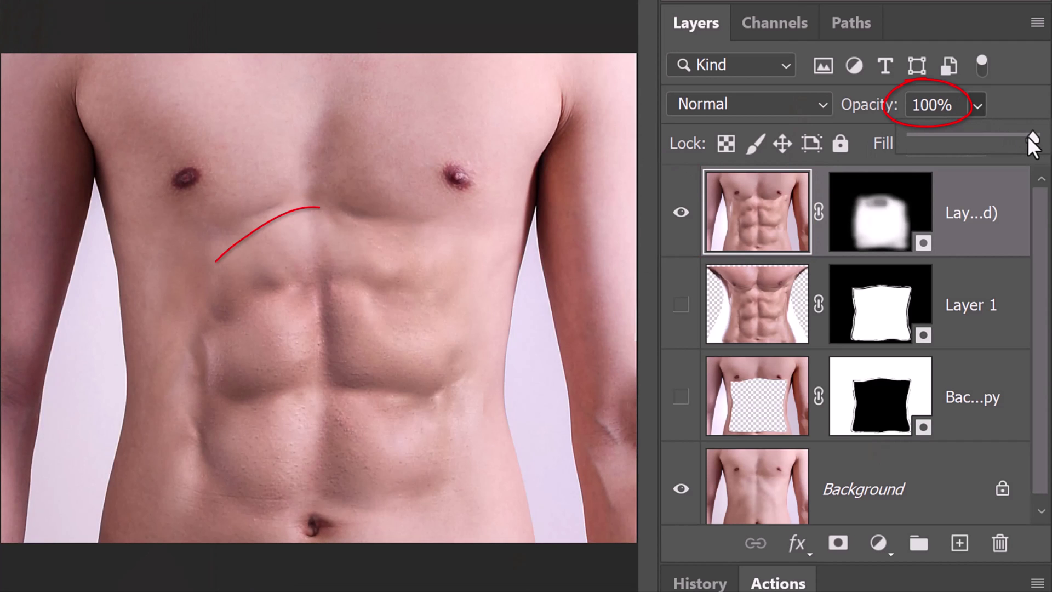
drag(1028, 136, 1002, 140)
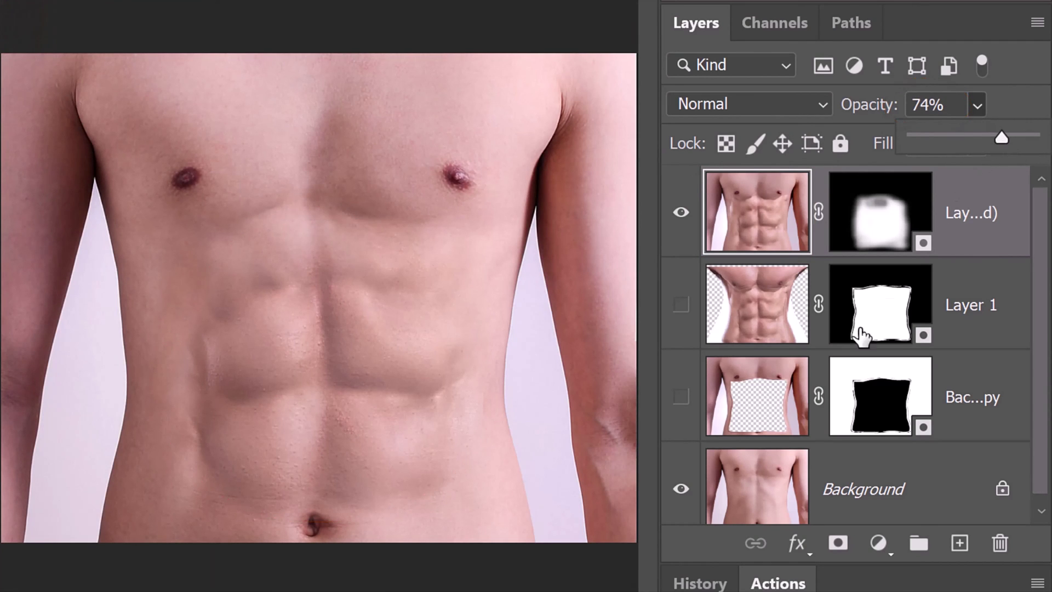
click(773, 493)
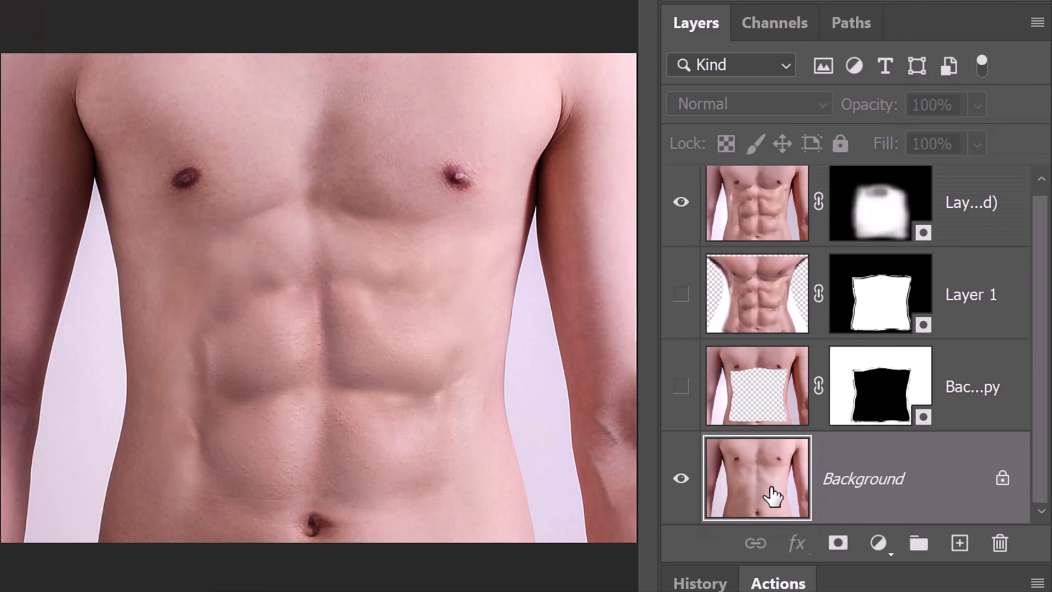
Add a Curves adjustment layer and pull a midtone point down to darken the abs
click(879, 547)
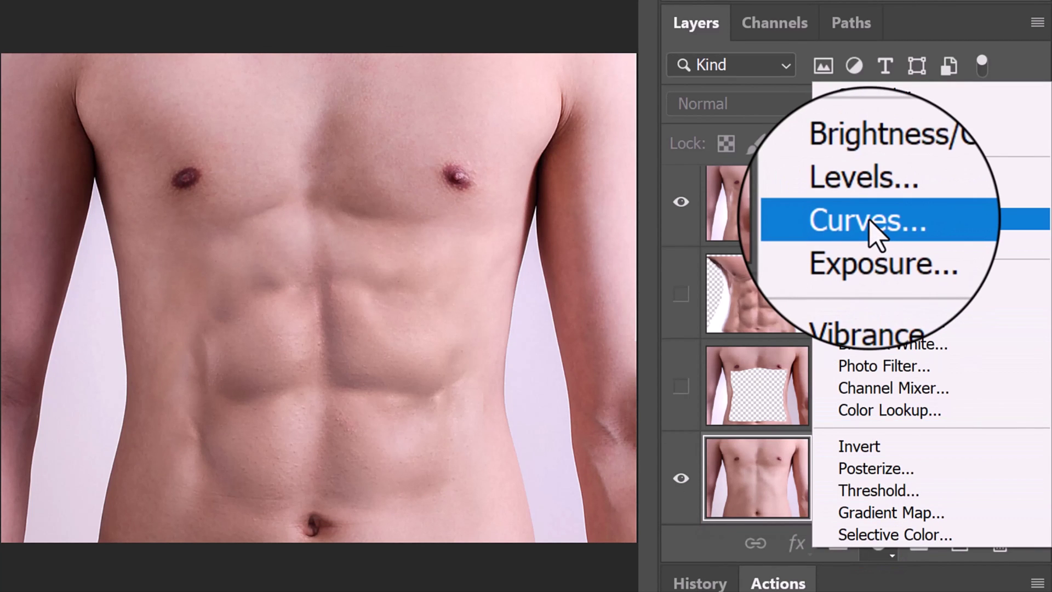
click(875, 227)
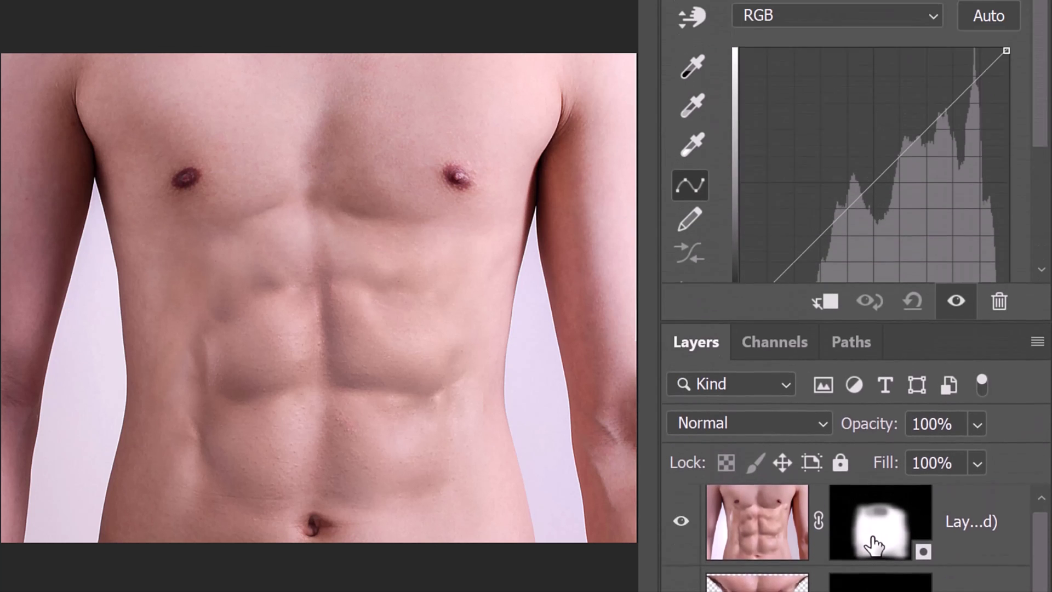
drag(860, 483, 858, 539)
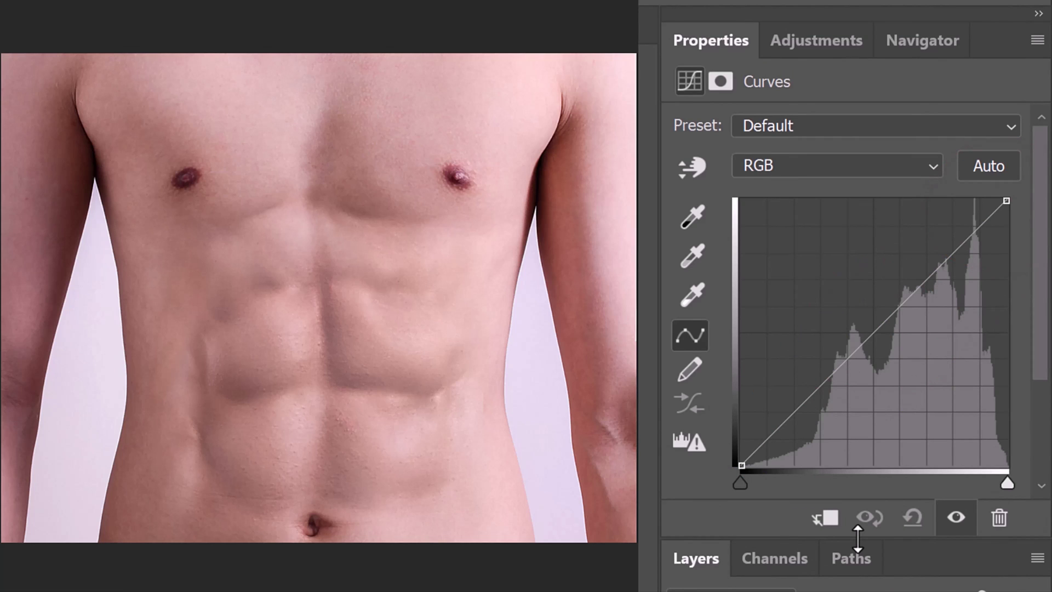
click(876, 330)
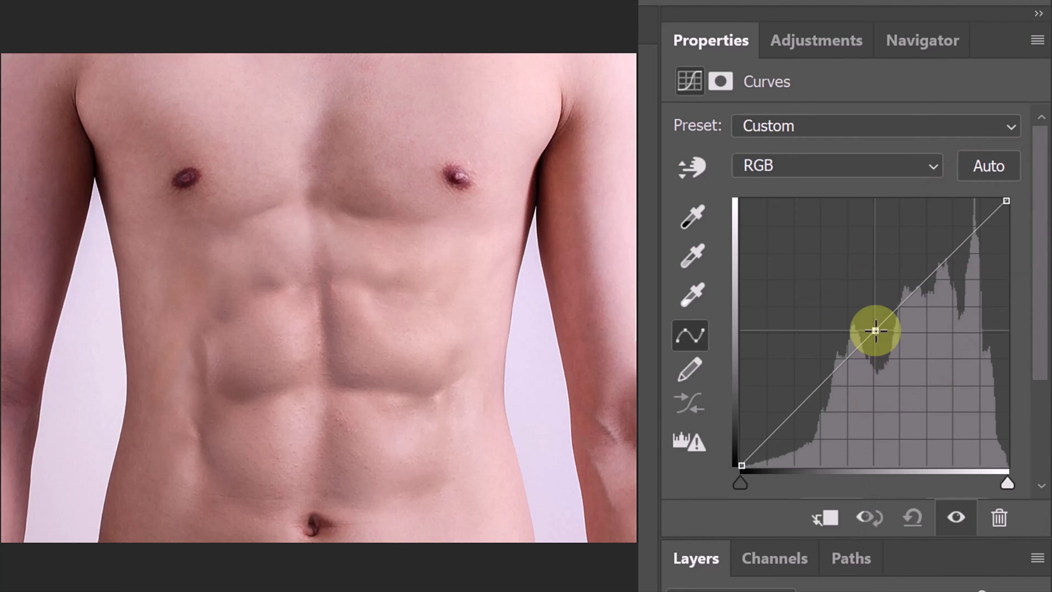
drag(876, 330, 891, 342)
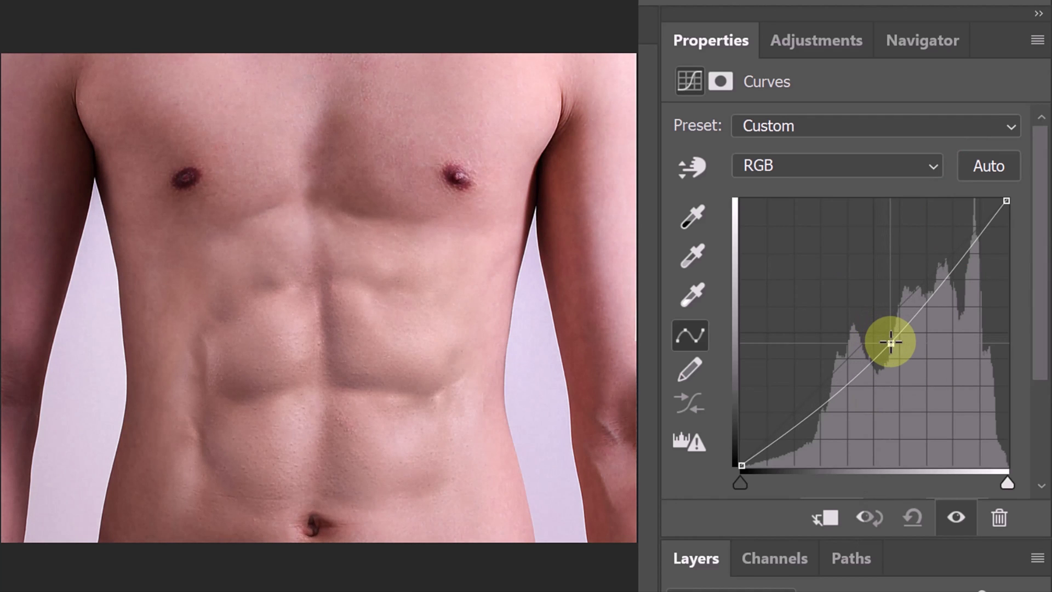